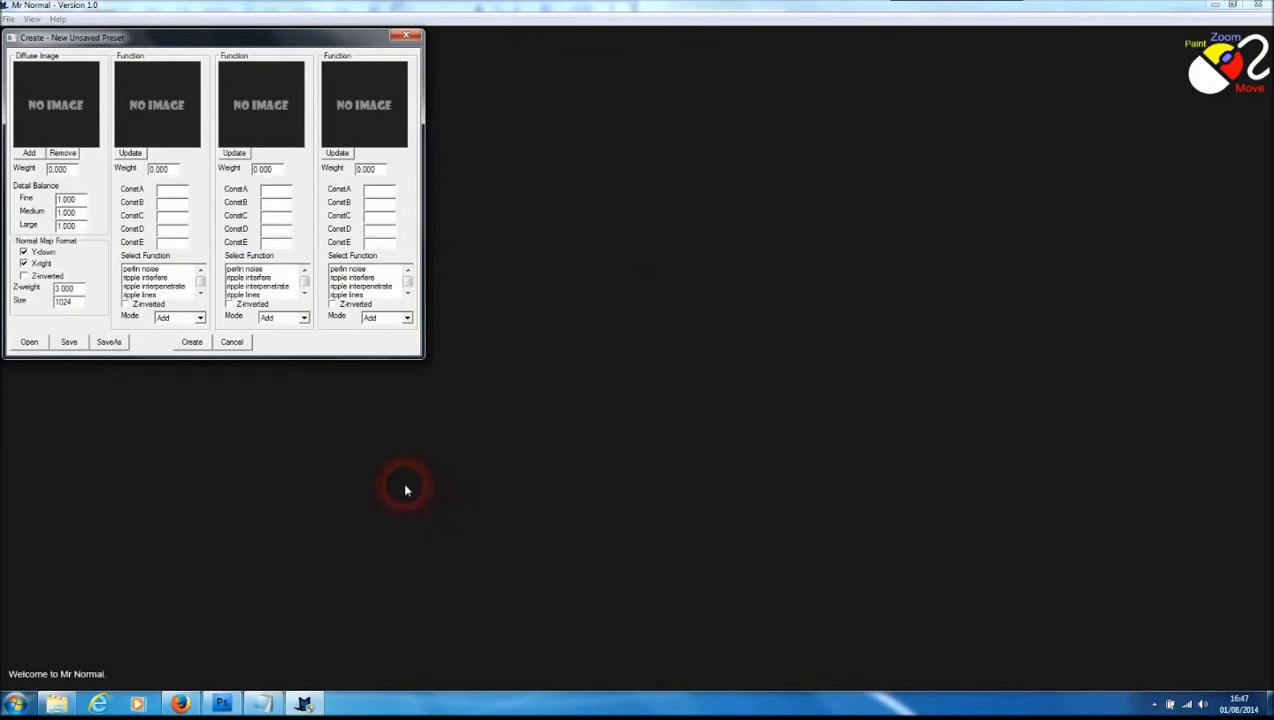
Step: Load Black_Schist_diffuse.png from Mountain Rocks Pack 1 as the preset's diffuse image
{"action": "left_click", "coordinate": [30, 153]}
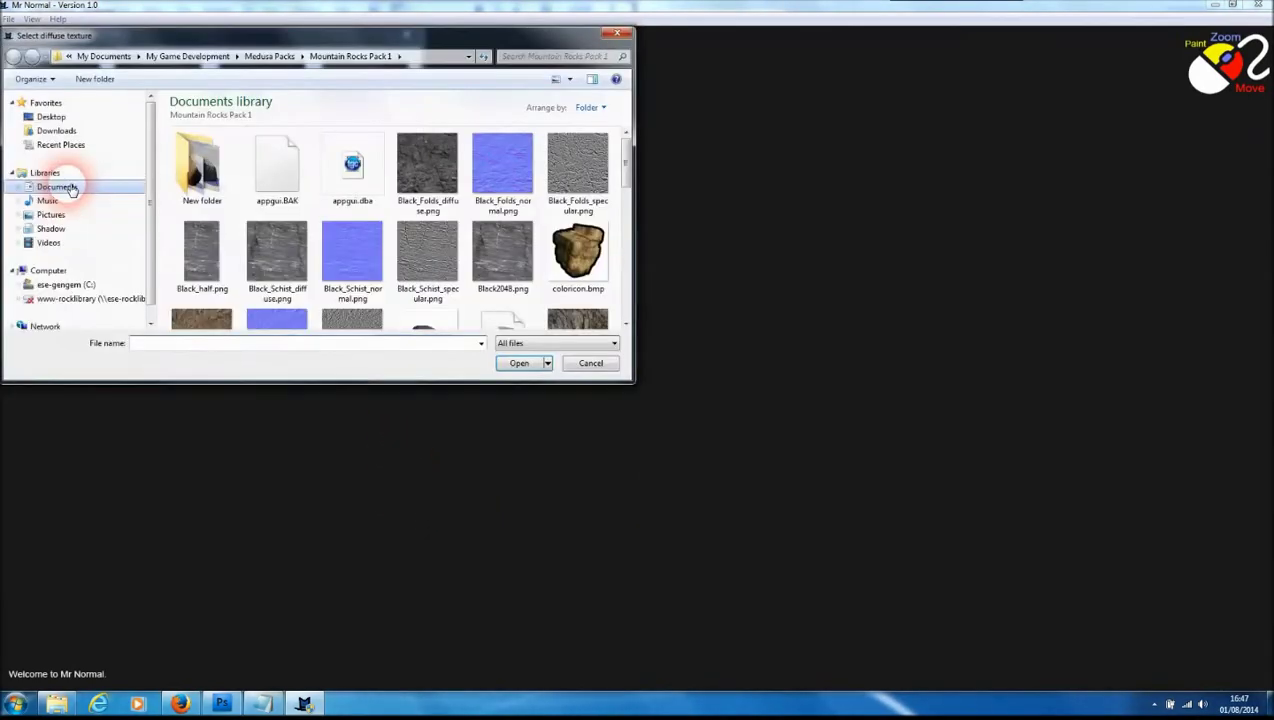
{"action": "left_click", "coordinate": [277, 255]}
{"action": "left_click", "coordinate": [511, 364]}
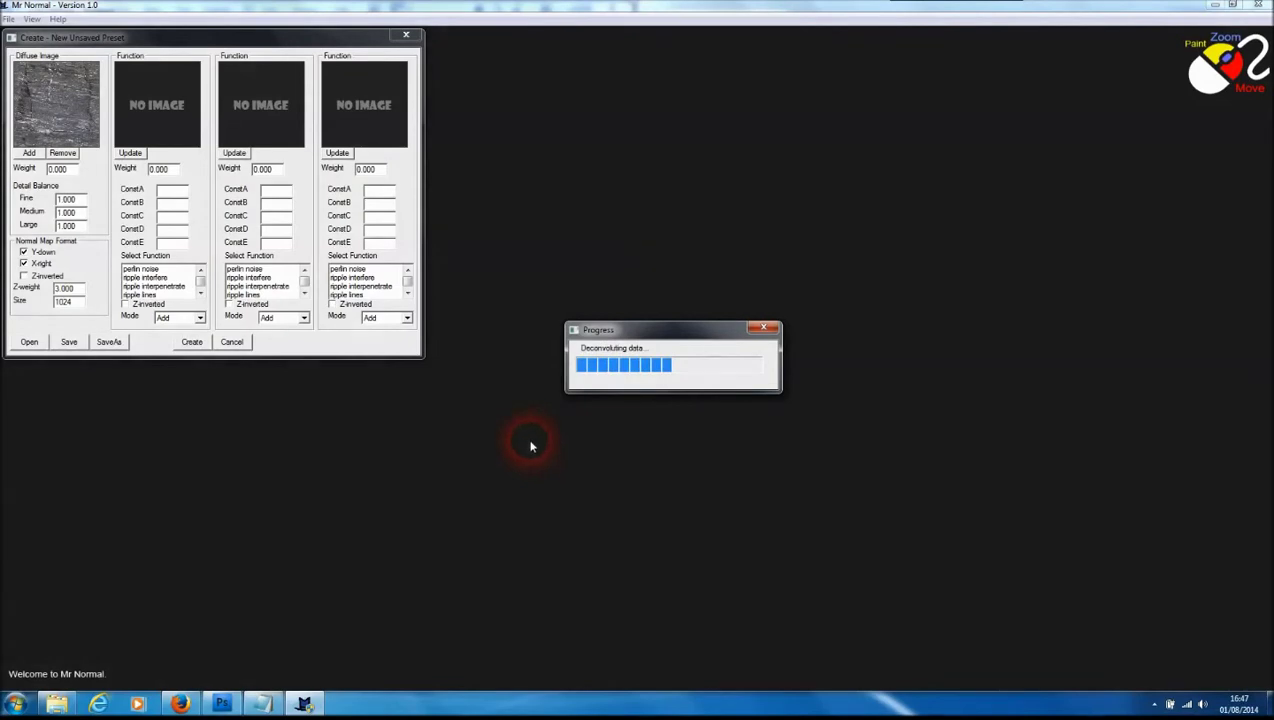
Step: Generate the rock normal map, rebuild it with Z-weight 5.000, and keep Y-down enabled
{"action": "left_click", "coordinate": [192, 341]}
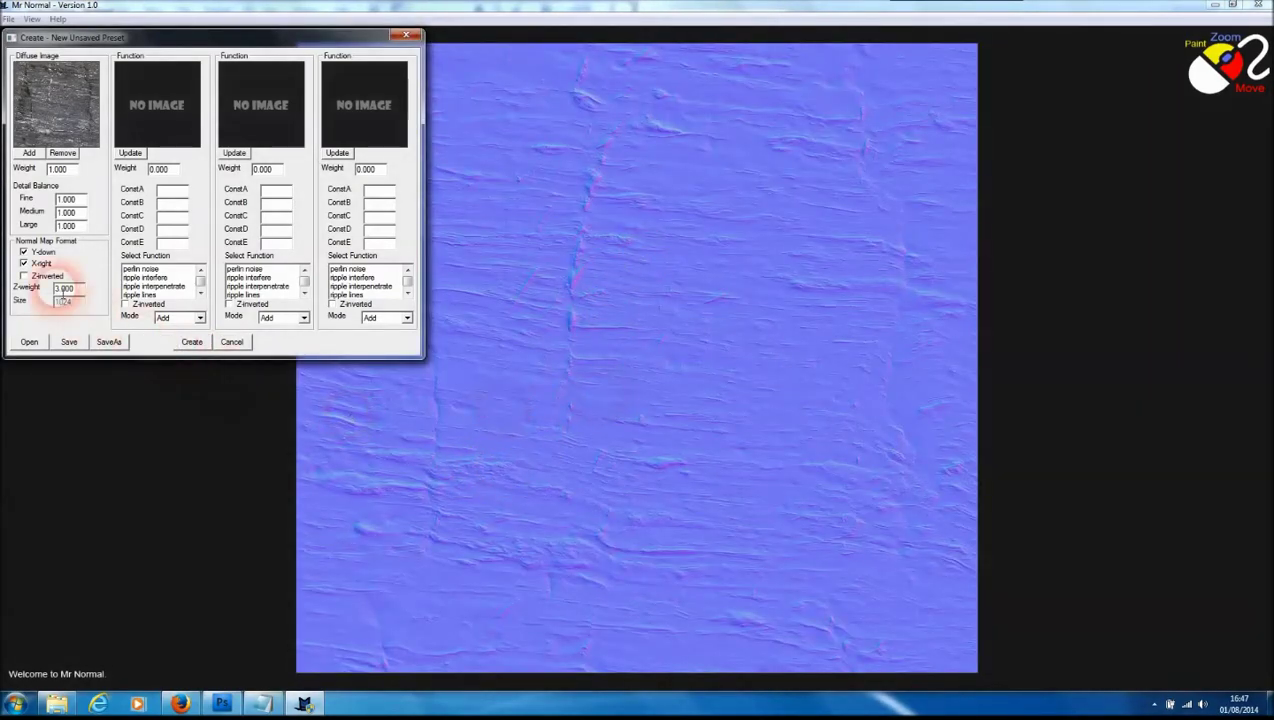
{"action": "left_click_drag", "start_coordinate": [63, 288], "coordinate": [86, 303]}
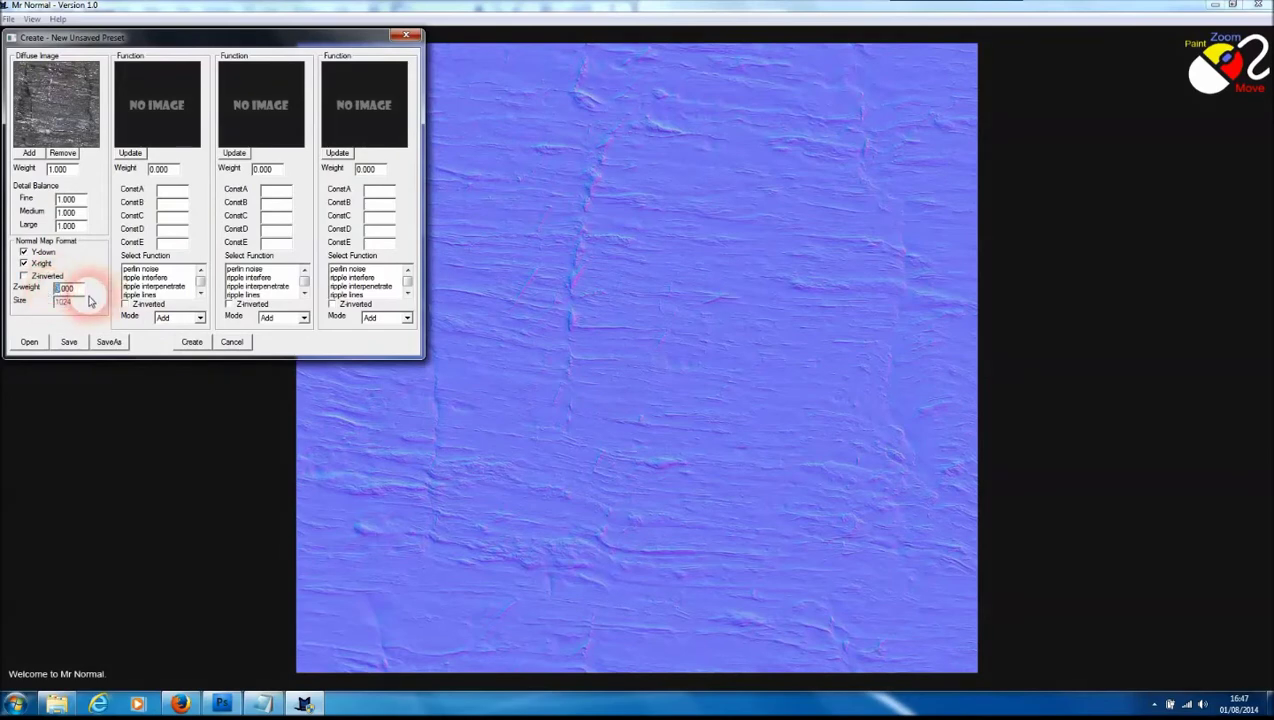
{"action": "type", "text": "5"}
{"action": "left_click", "coordinate": [191, 343]}
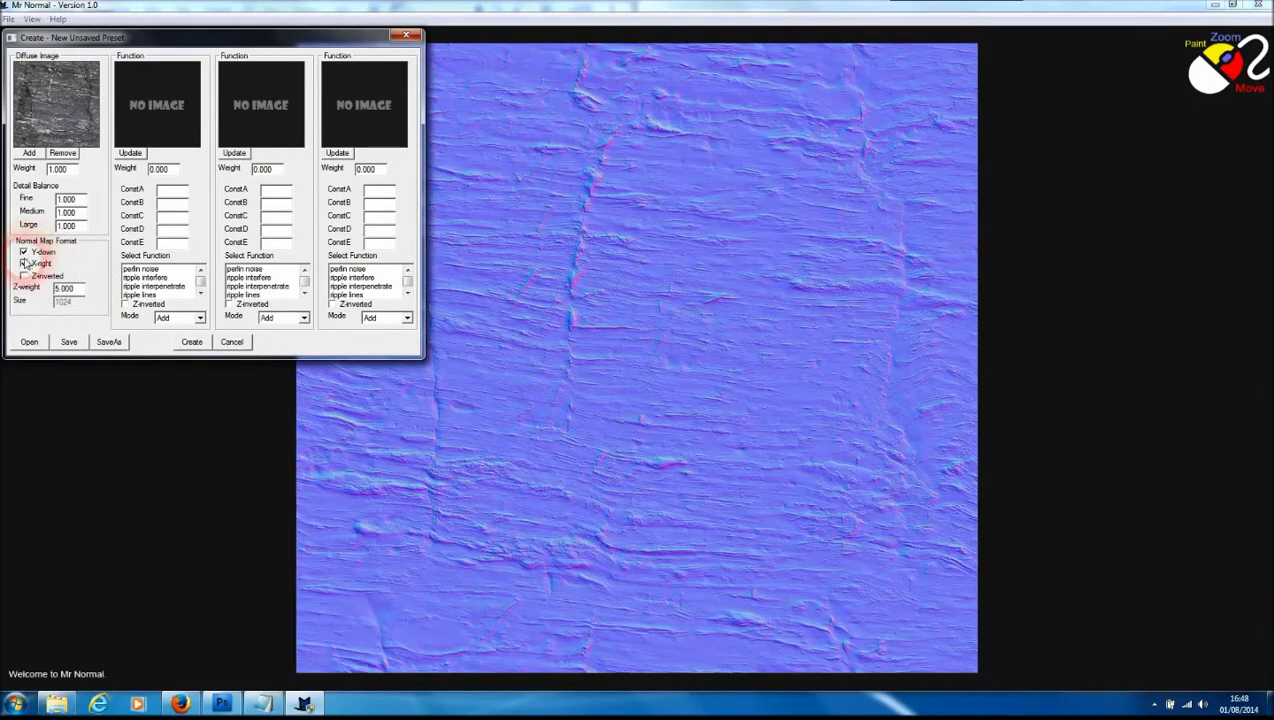
{"action": "left_click", "coordinate": [24, 252]}
{"action": "left_click", "coordinate": [24, 252]}
Step: Preview the rock normal map on a 3D cube and orbit it
{"action": "right_click", "coordinate": [613, 360]}
{"action": "left_click", "coordinate": [672, 443]}
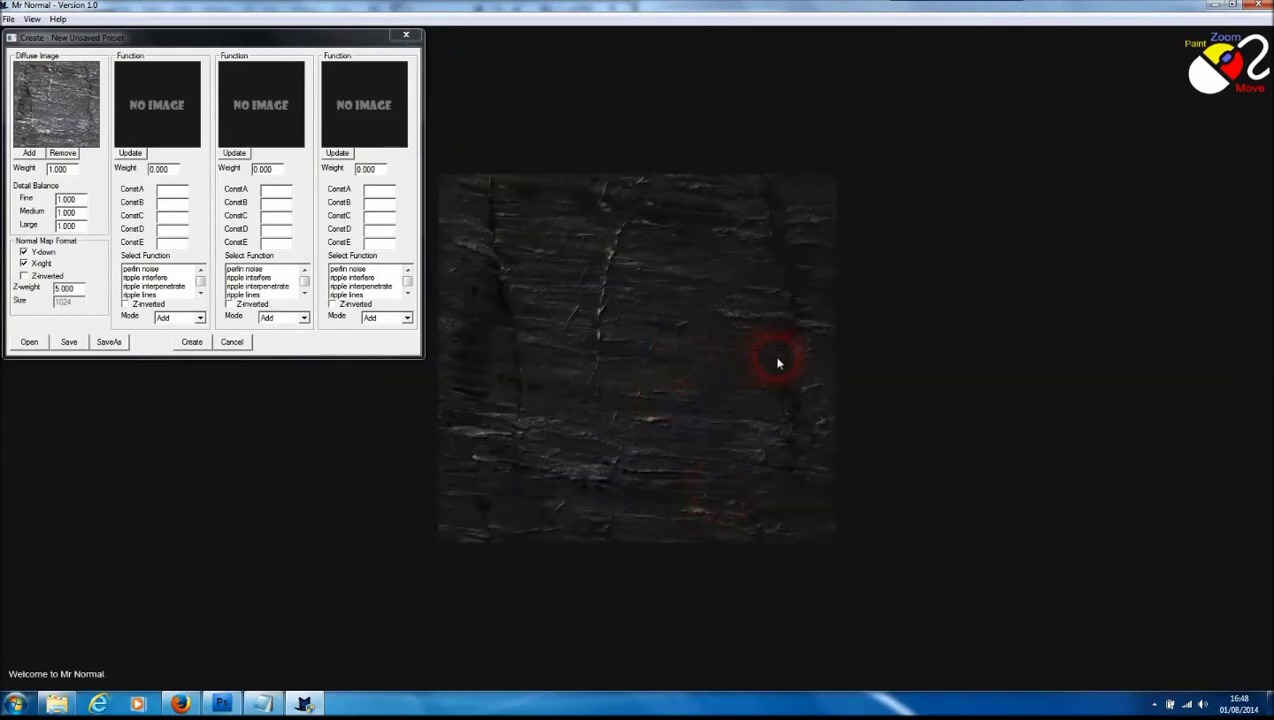
{"action": "left_click_drag", "start_coordinate": [778, 362], "coordinate": [519, 382]}
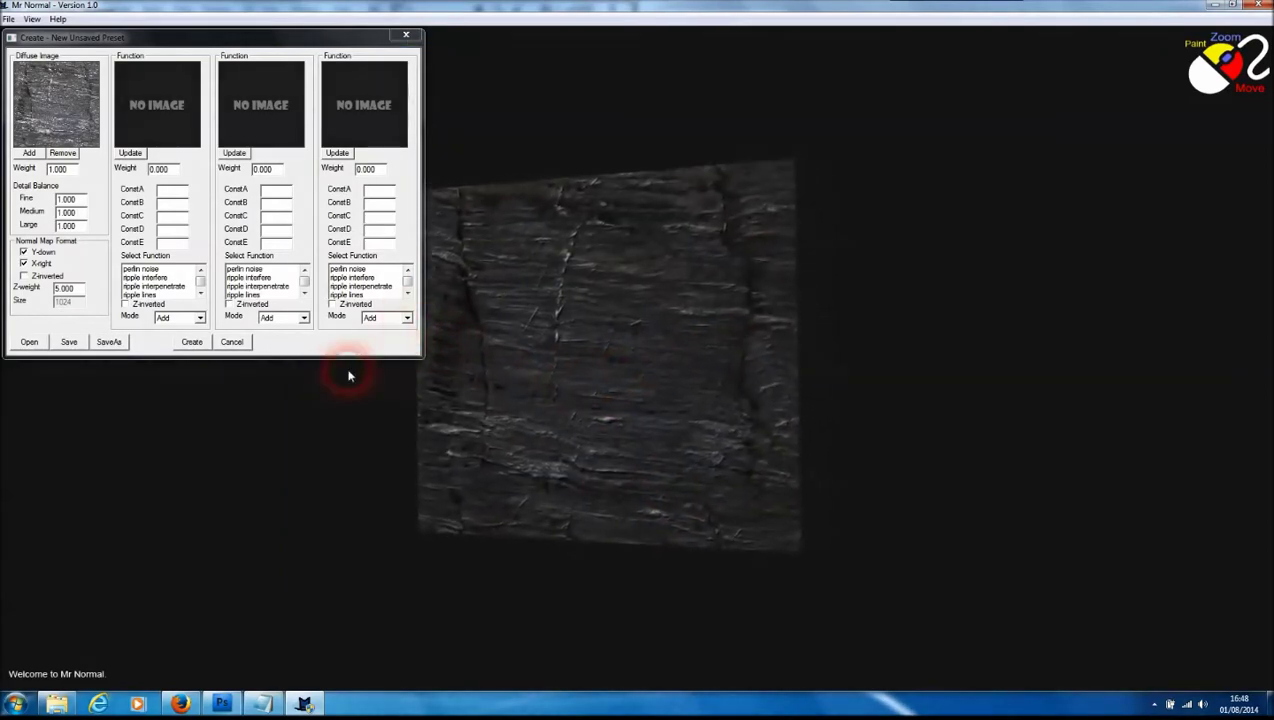
Step: Switch the preview to plain white shading and zoom and rotate to inspect the relief
{"action": "right_click", "coordinate": [628, 369]}
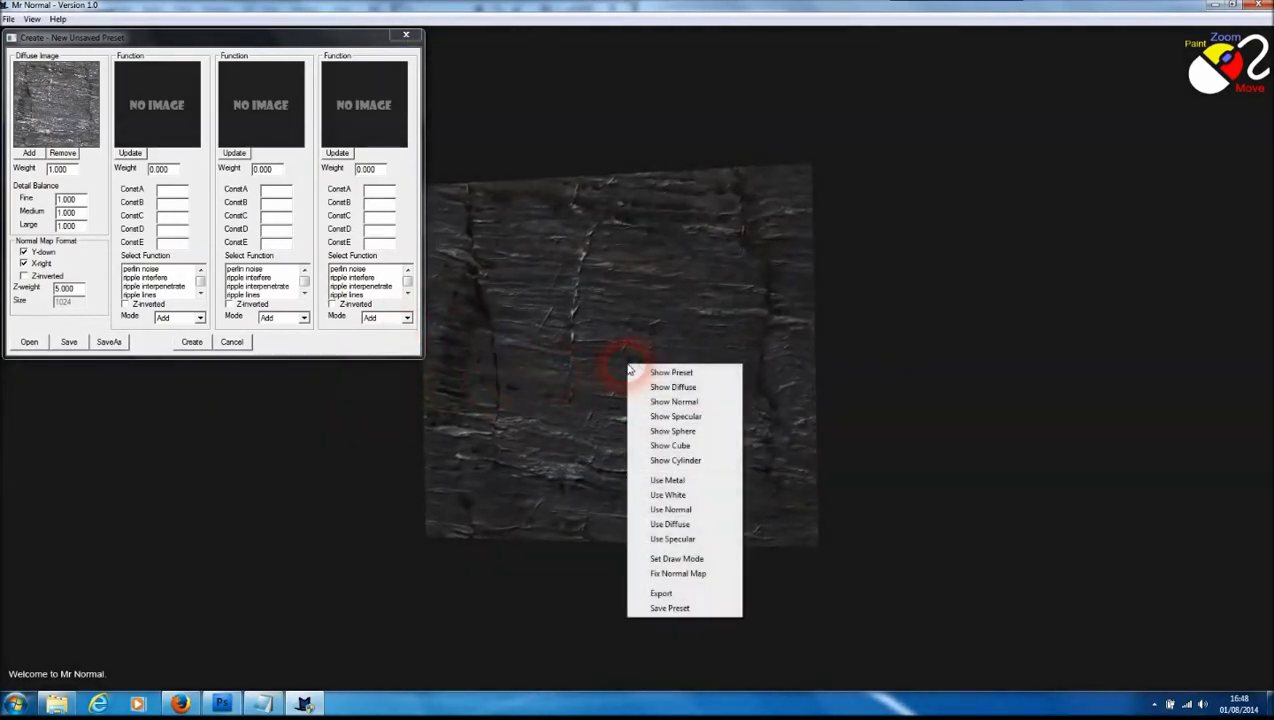
{"action": "left_click", "coordinate": [667, 495]}
{"action": "mouse_move", "coordinate": [720, 381]}
{"action": "left_mouse_down"}
{"action": "mouse_move", "coordinate": [475, 364]}
{"action": "mouse_move", "coordinate": [398, 390]}
{"action": "mouse_move", "coordinate": [815, 497]}
{"action": "mouse_move", "coordinate": [568, 435]}
{"action": "mouse_move", "coordinate": [722, 449]}
{"action": "mouse_move", "coordinate": [661, 437]}
{"action": "left_mouse_up"}
{"action": "scroll", "coordinate": [660, 435], "scroll_direction": "up", "scroll_amount": 3}
{"action": "scroll", "coordinate": [658, 438], "scroll_direction": "up", "scroll_amount": 3}
{"action": "scroll", "coordinate": [750, 432], "scroll_direction": "up", "scroll_amount": 2}
{"action": "mouse_move", "coordinate": [808, 427]}
{"action": "left_mouse_down"}
{"action": "mouse_move", "coordinate": [1018, 484]}
{"action": "mouse_move", "coordinate": [626, 442]}
{"action": "left_mouse_up"}
{"action": "scroll", "coordinate": [626, 442], "scroll_direction": "down", "scroll_amount": 3}
{"action": "scroll", "coordinate": [627, 442], "scroll_direction": "down", "scroll_amount": 2}
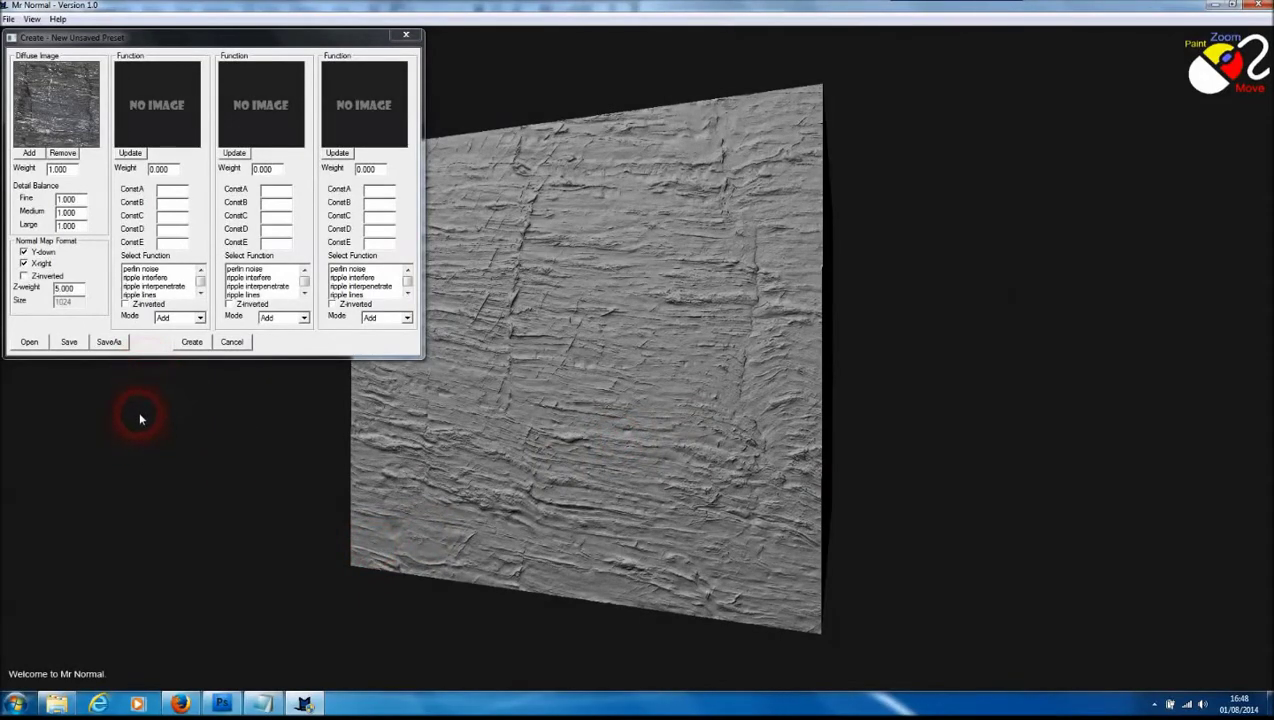
Step: Set the Fine detail balance to 3.000 and rebuild the normal map
{"action": "left_click_drag", "start_coordinate": [78, 199], "coordinate": [50, 201]}
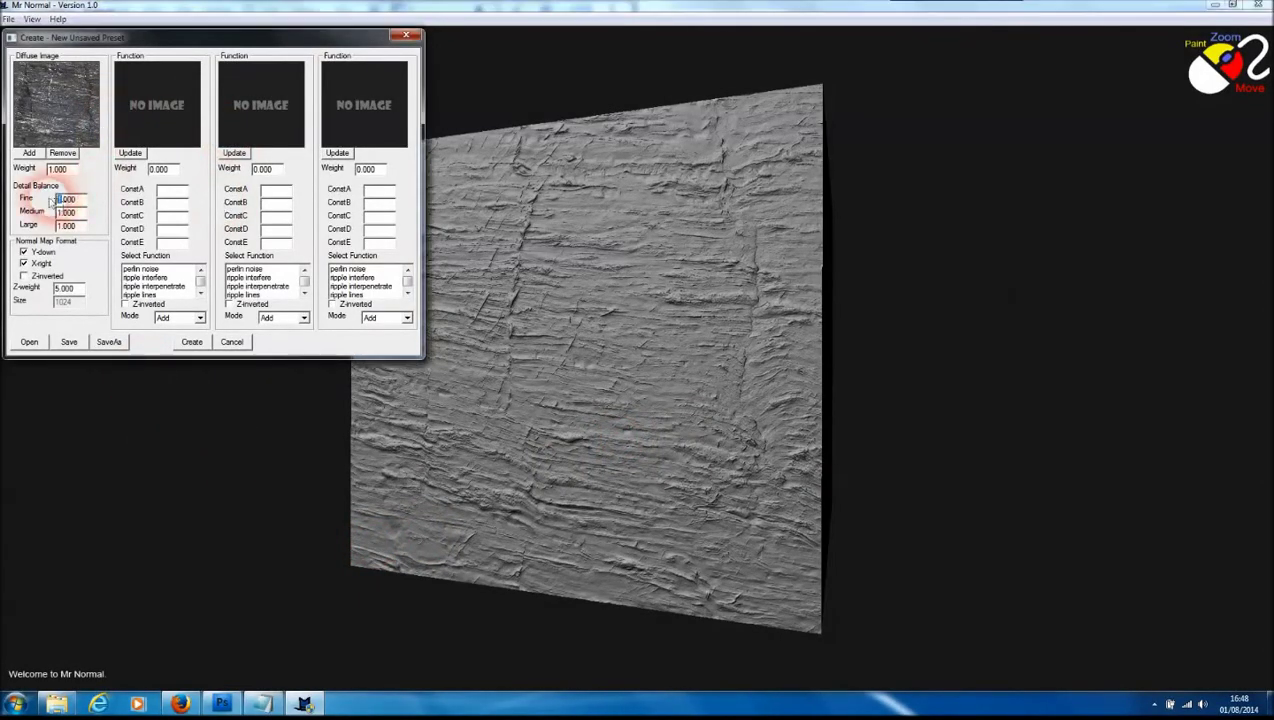
{"action": "type", "text": "3"}
{"action": "left_click", "coordinate": [193, 343]}
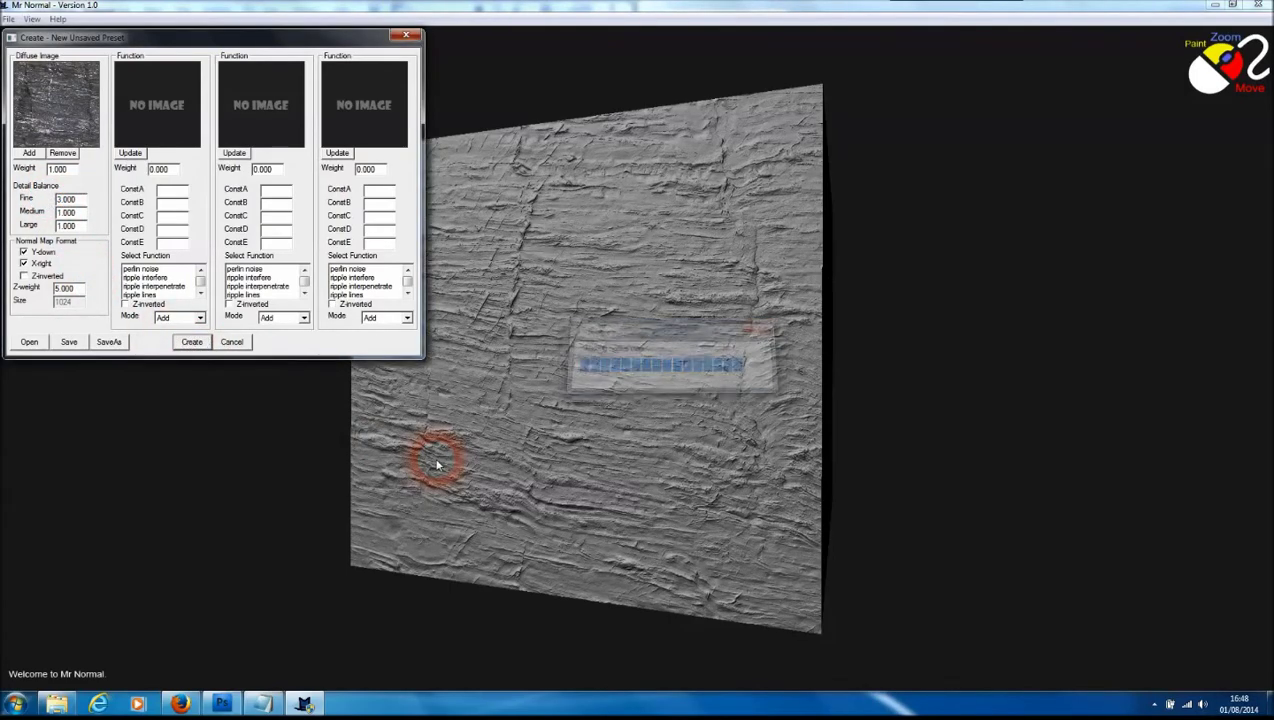
{"action": "left_click_drag", "start_coordinate": [437, 463], "coordinate": [480, 472]}
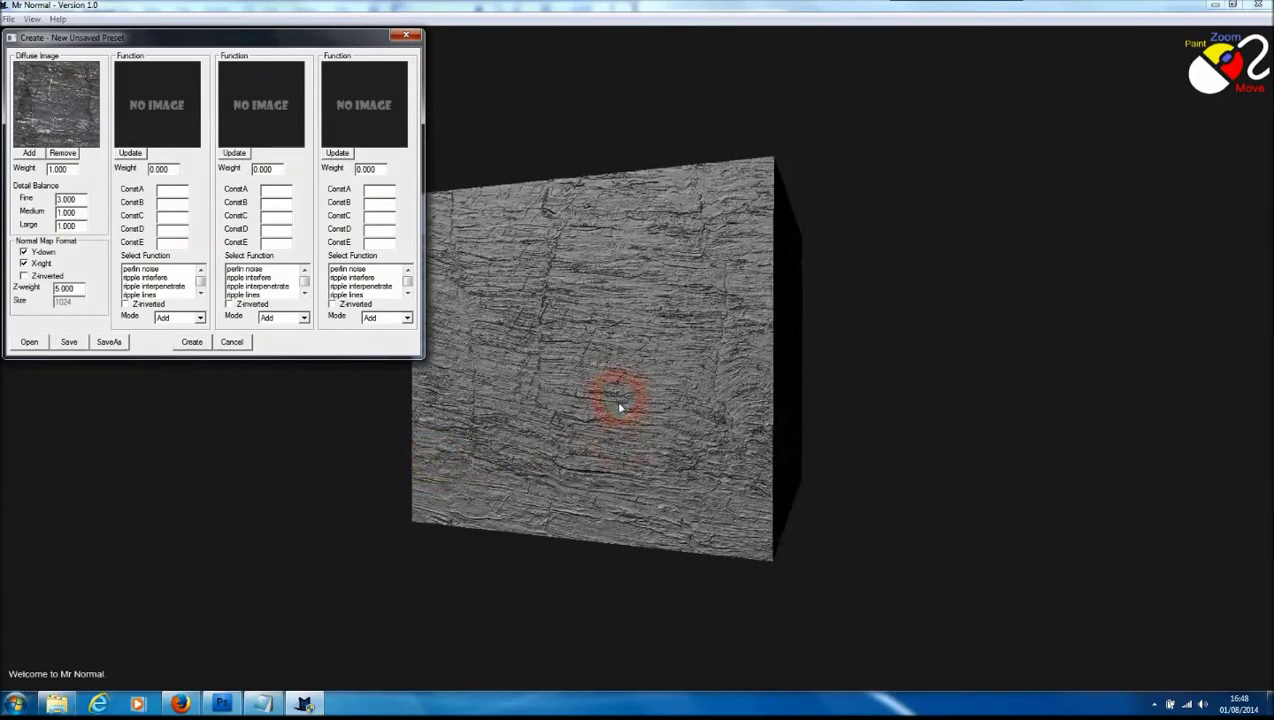
{"action": "mouse_move", "coordinate": [620, 402]}
{"action": "left_mouse_down"}
{"action": "mouse_move", "coordinate": [589, 410]}
{"action": "mouse_move", "coordinate": [867, 441]}
{"action": "mouse_move", "coordinate": [876, 469]}
{"action": "mouse_move", "coordinate": [812, 484]}
{"action": "mouse_move", "coordinate": [705, 472]}
{"action": "mouse_move", "coordinate": [745, 463]}
{"action": "mouse_move", "coordinate": [713, 449]}
{"action": "left_mouse_up"}
{"action": "scroll", "coordinate": [590, 410], "scroll_direction": "up", "scroll_amount": 3}
{"action": "scroll", "coordinate": [590, 412], "scroll_direction": "up", "scroll_amount": 3}
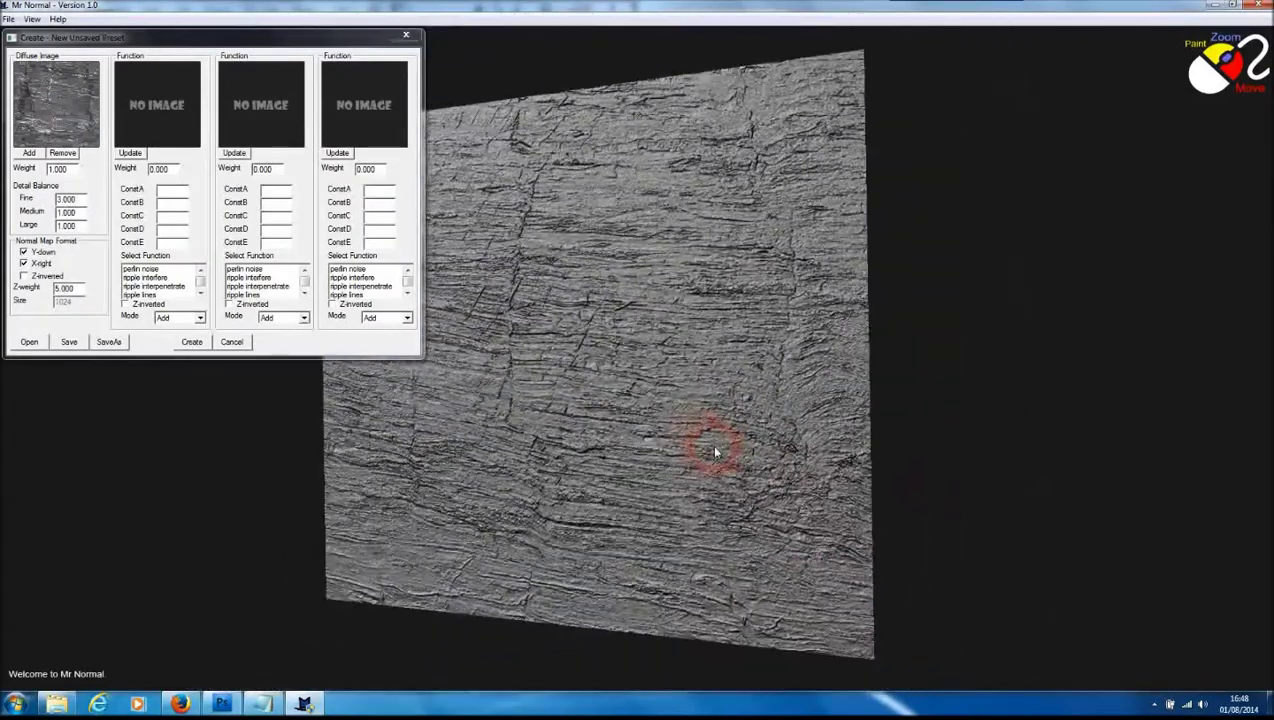
Step: Set the Large detail balance to 3.000, rebuild, and inspect the plane's stronger relief
{"action": "double_click", "coordinate": [63, 226]}
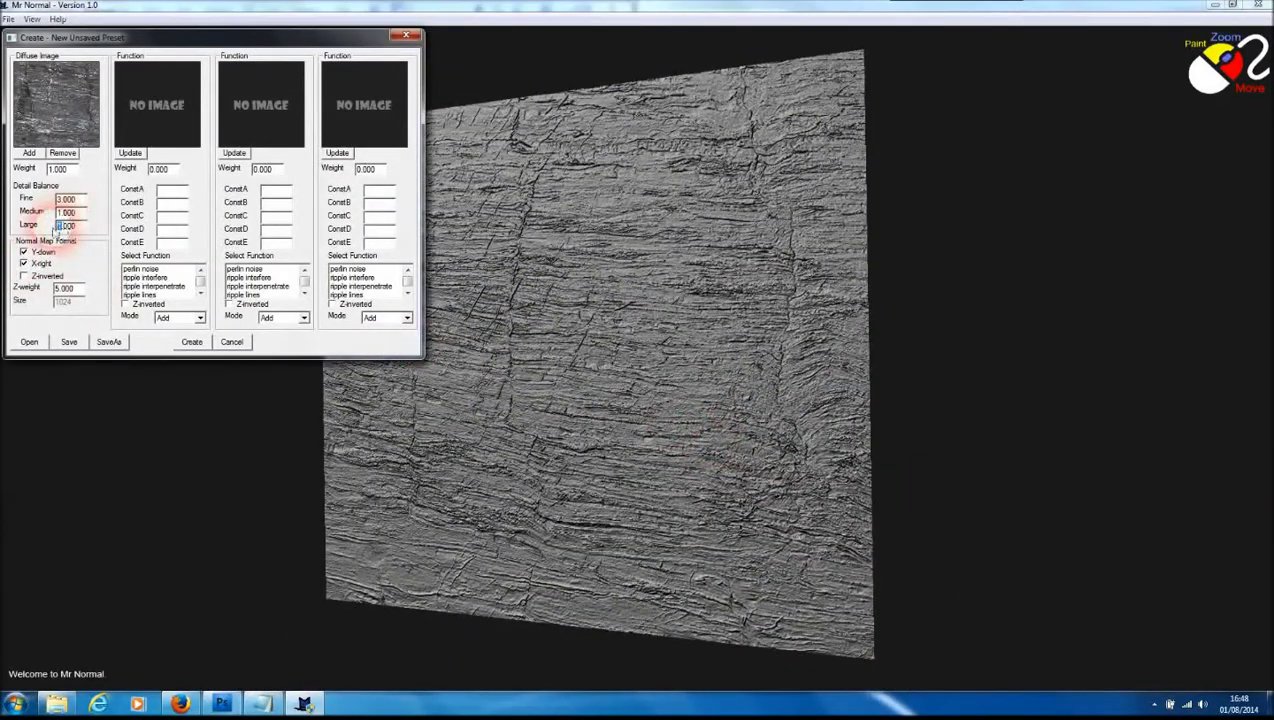
{"action": "type", "text": "3"}
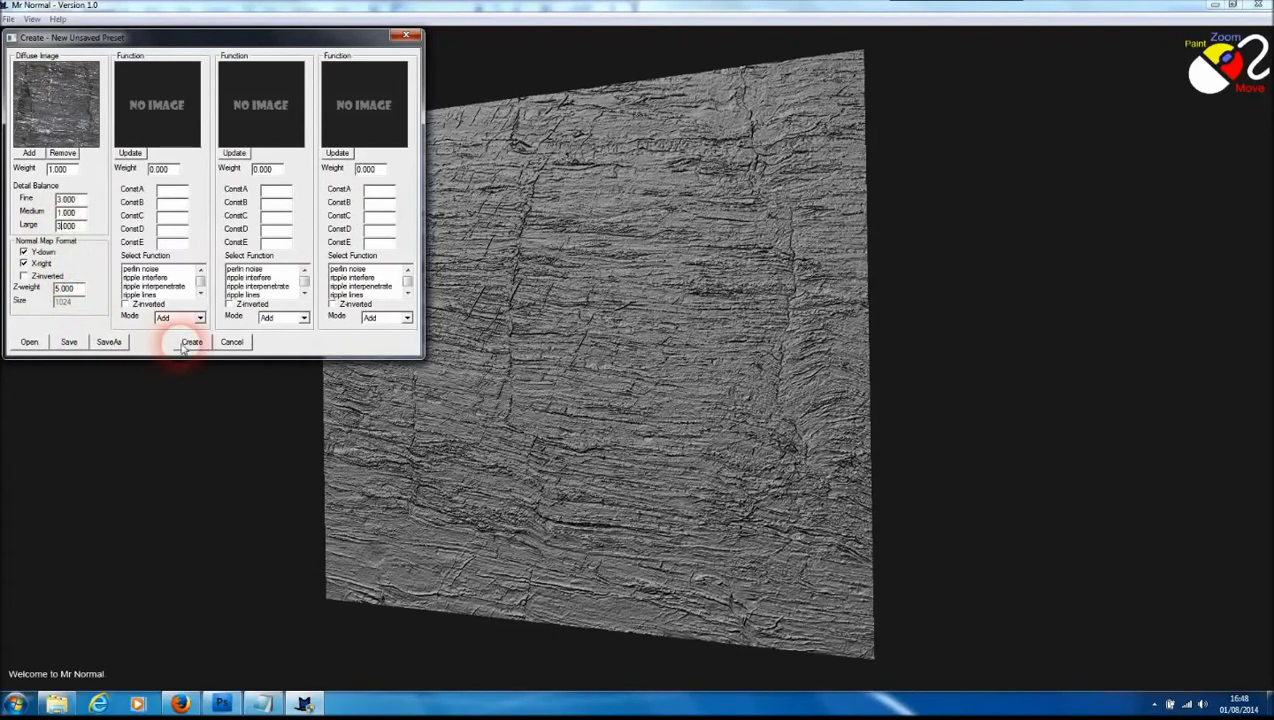
{"action": "left_click", "coordinate": [187, 342]}
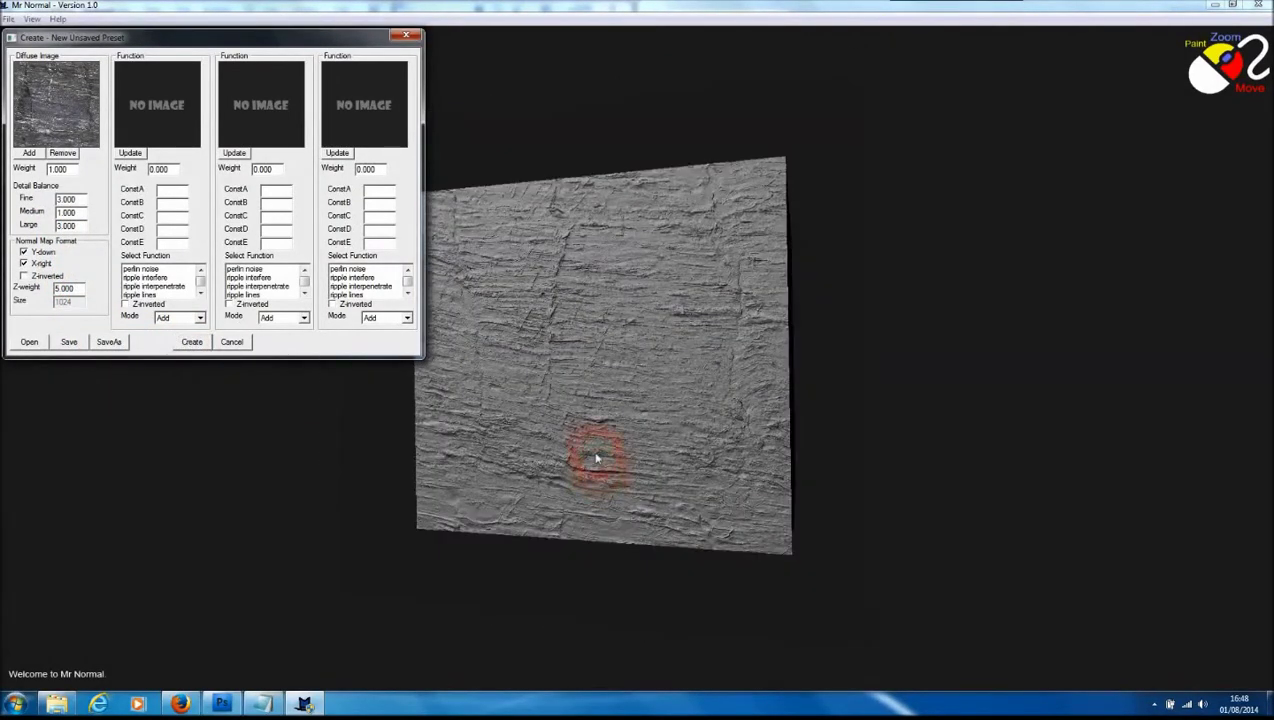
{"action": "left_click_drag", "start_coordinate": [596, 458], "coordinate": [733, 442]}
{"action": "scroll", "coordinate": [671, 443], "scroll_direction": "up", "scroll_amount": 5}
{"action": "mouse_move", "coordinate": [538, 497]}
{"action": "left_mouse_down"}
{"action": "mouse_move", "coordinate": [781, 464]}
{"action": "mouse_move", "coordinate": [890, 500]}
{"action": "mouse_move", "coordinate": [788, 526]}
{"action": "mouse_move", "coordinate": [435, 450]}
{"action": "mouse_move", "coordinate": [530, 435]}
{"action": "left_mouse_up"}
{"action": "scroll", "coordinate": [530, 435], "scroll_direction": "down", "scroll_amount": 5}
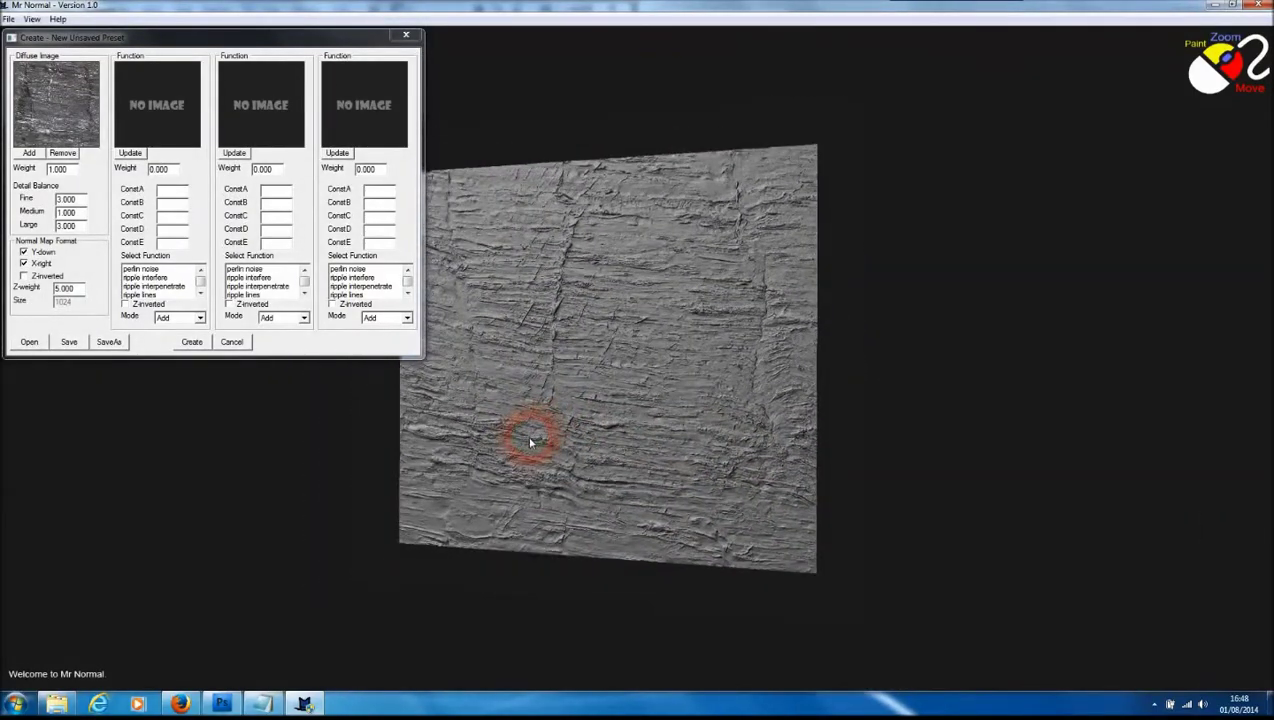
{"action": "right_click", "coordinate": [571, 376]}
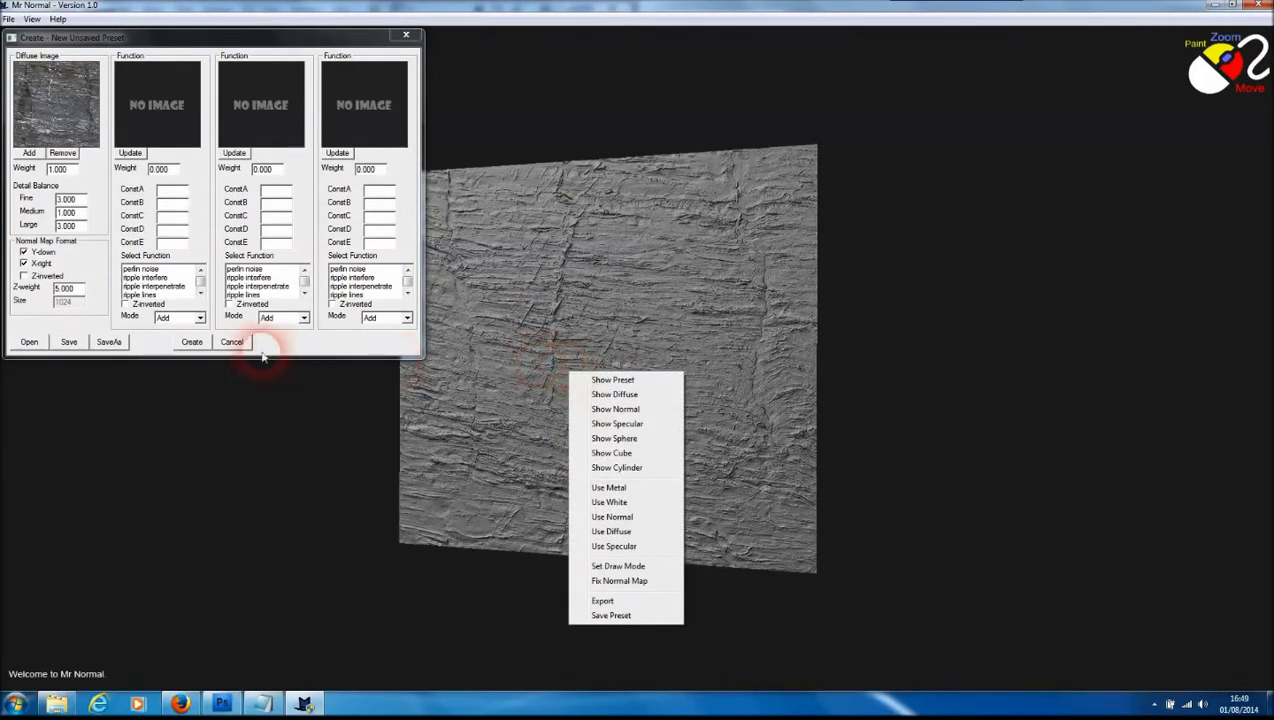
Step: Set the diffuse image weight to 0 and make slats crisscross the first function
{"action": "left_click", "coordinate": [100, 182]}
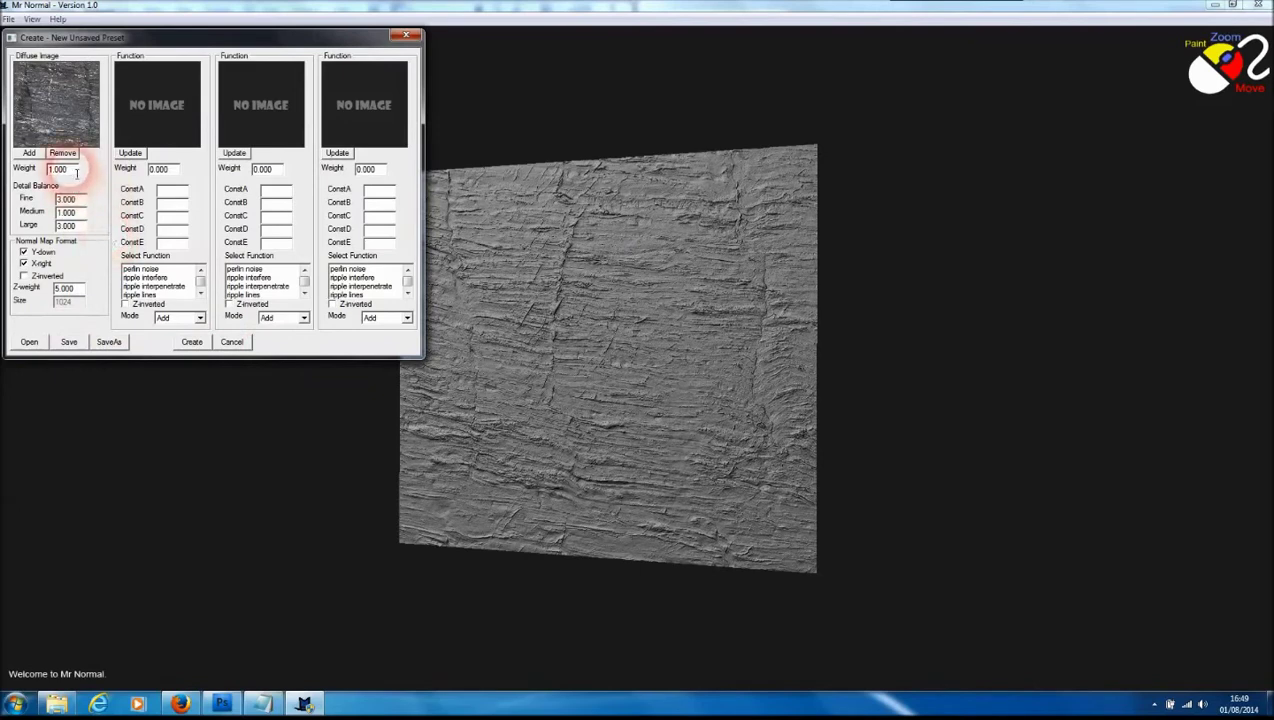
{"action": "left_click_drag", "start_coordinate": [76, 172], "coordinate": [36, 170]}
{"action": "type", "text": "0"}
{"action": "scroll", "coordinate": [200, 285], "scroll_direction": "down", "scroll_amount": 2}
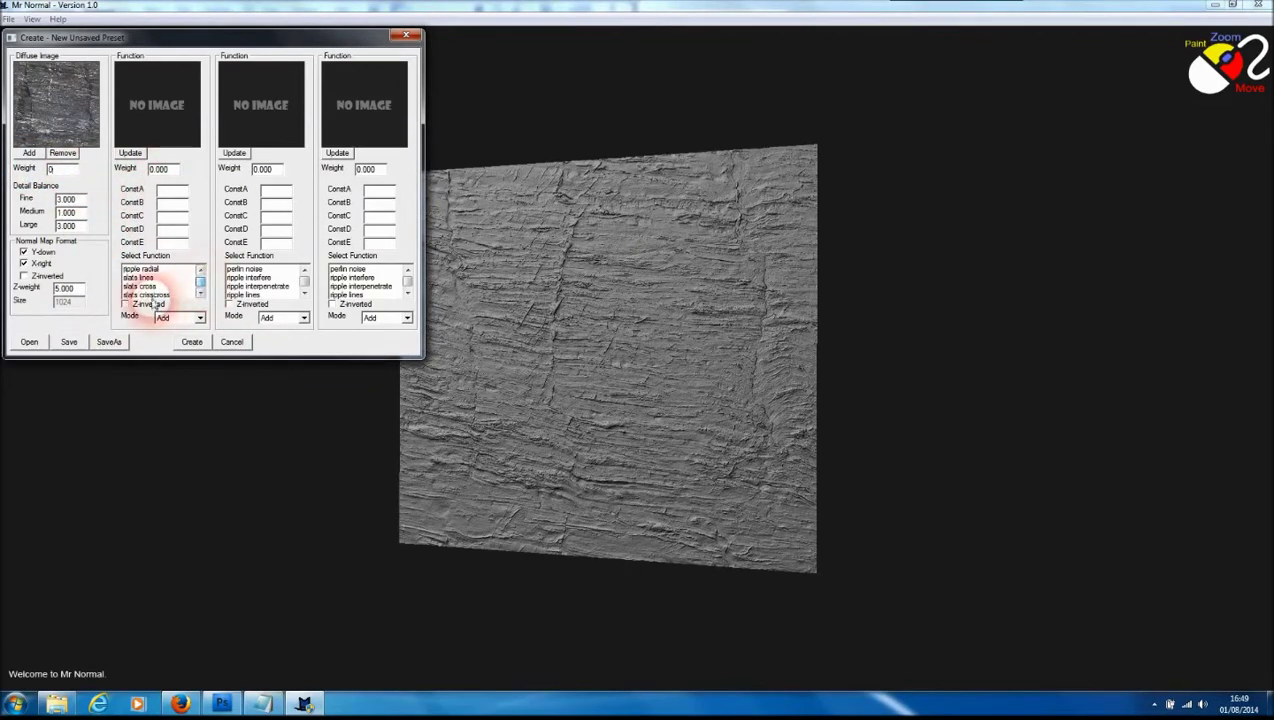
{"action": "left_click", "coordinate": [155, 295]}
{"action": "left_click", "coordinate": [130, 153]}
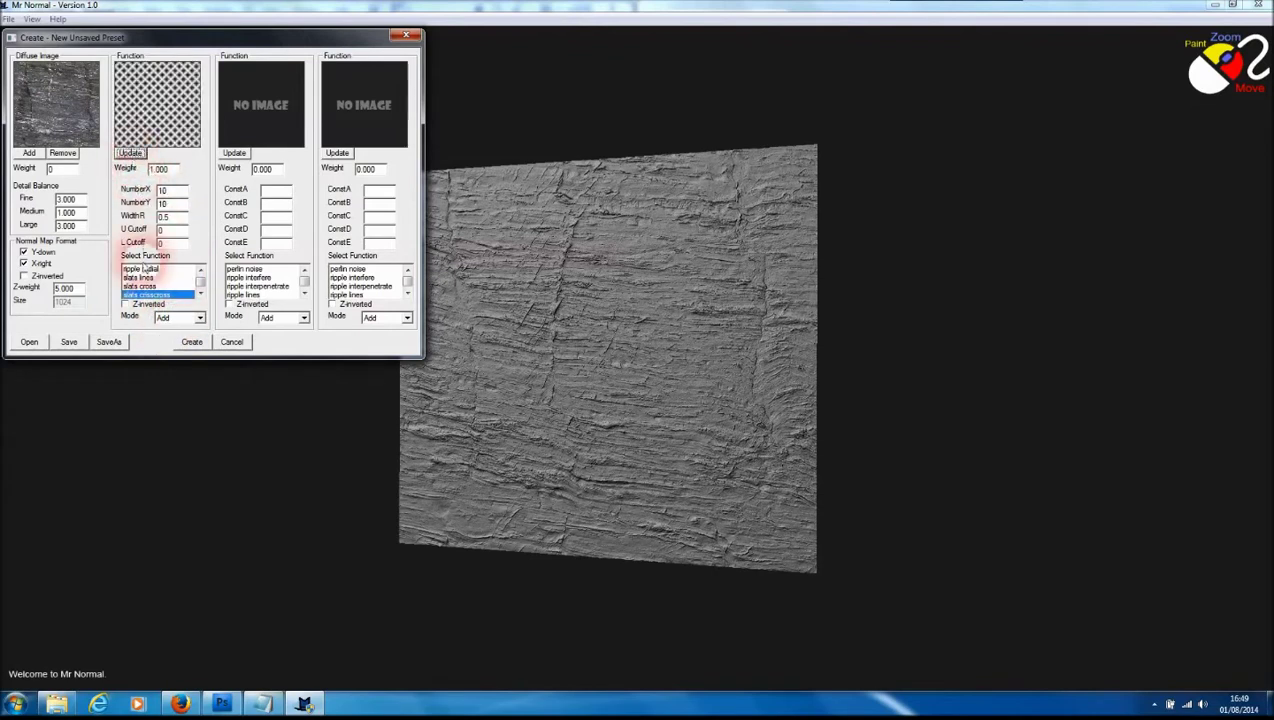
Step: Set NumberX and NumberY to 5 and build the pyramid-stud normal map
{"action": "double_click", "coordinate": [165, 190]}
{"action": "type", "text": "55"}
{"action": "left_click", "coordinate": [140, 155]}
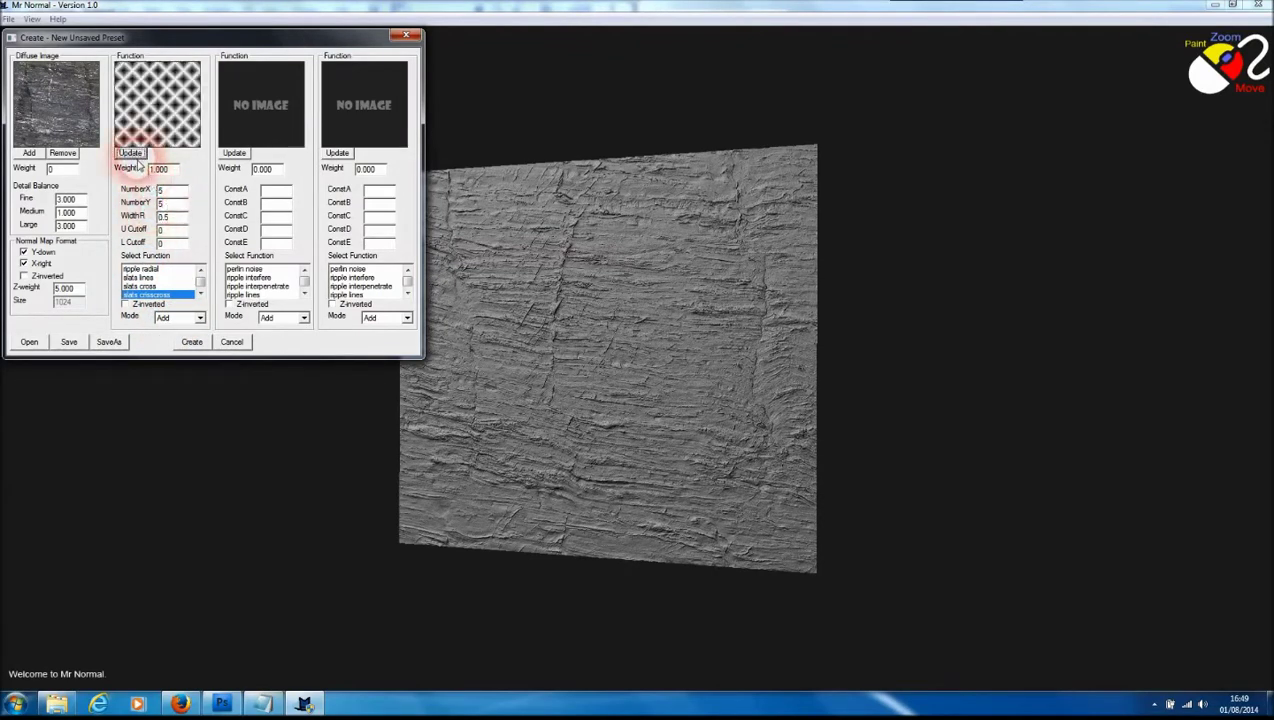
{"action": "left_click", "coordinate": [175, 242]}
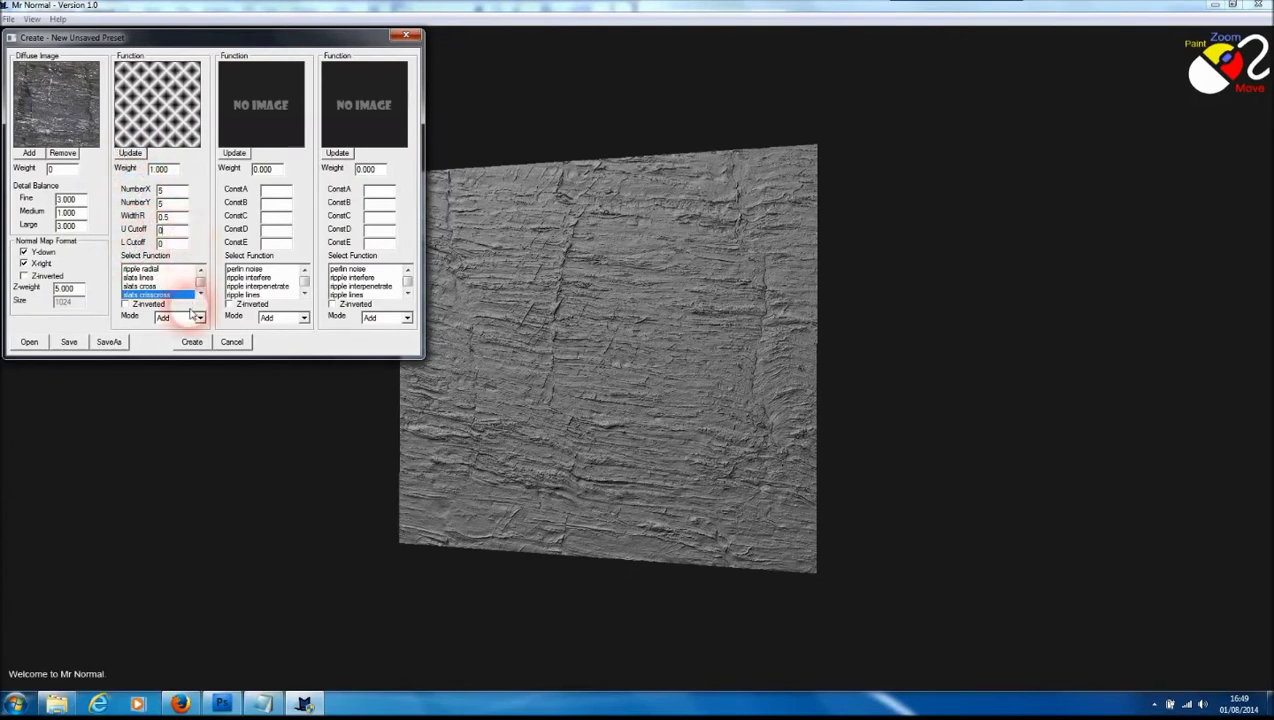
{"action": "left_click", "coordinate": [191, 341]}
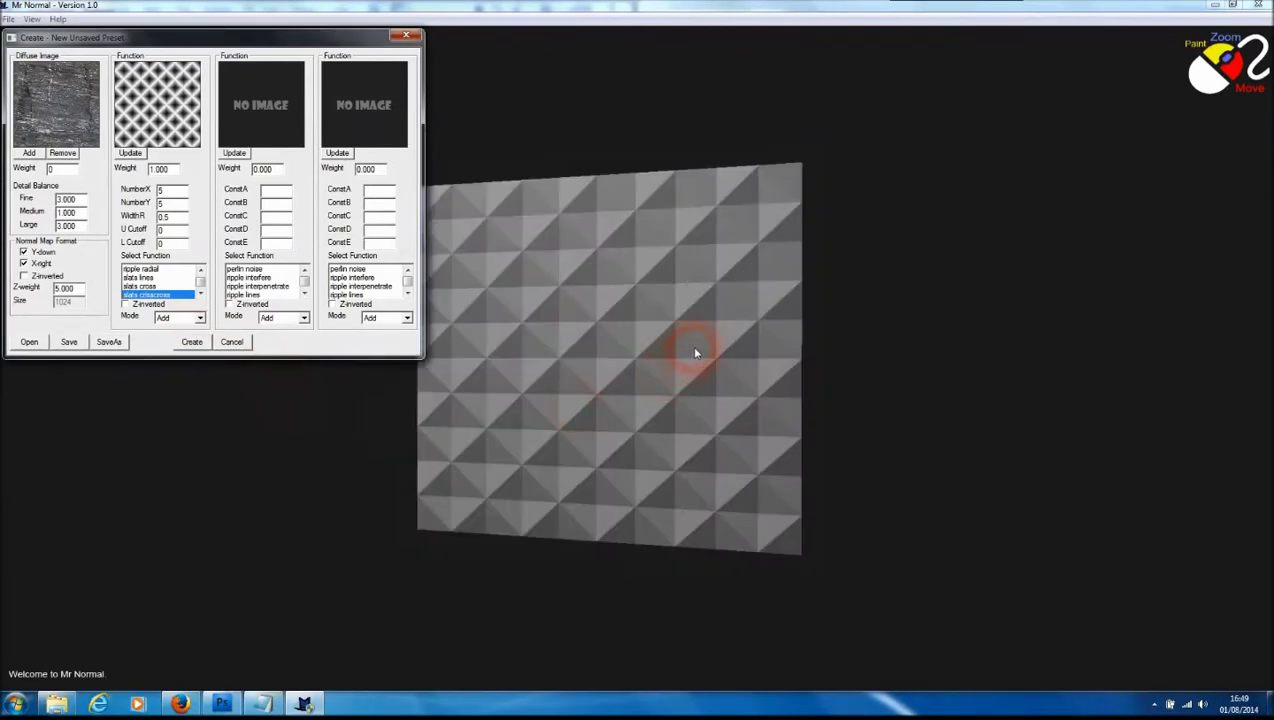
{"action": "mouse_move", "coordinate": [695, 352]}
{"action": "left_mouse_down"}
{"action": "mouse_move", "coordinate": [390, 404]}
{"action": "mouse_move", "coordinate": [179, 398]}
{"action": "left_mouse_up"}
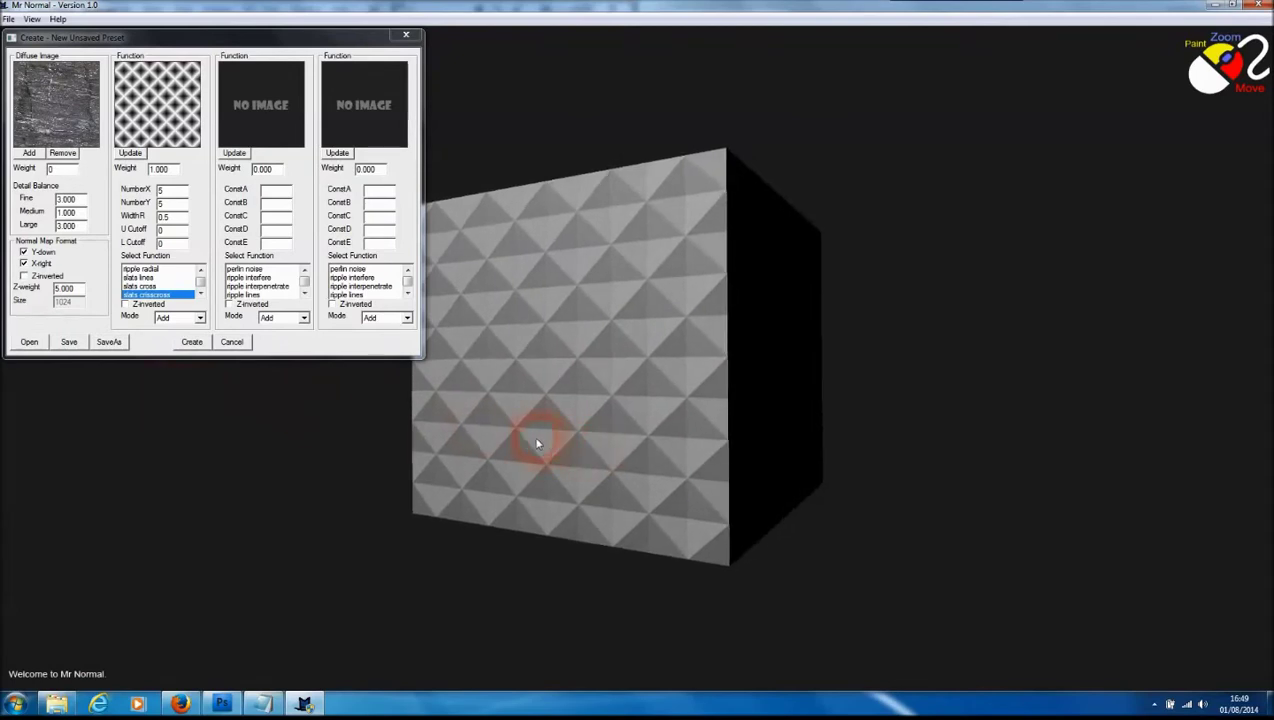
Step: Set the U and L cutoffs to 0.4, rebuild the map, and inspect the cube
{"action": "left_click", "coordinate": [173, 232]}
{"action": "left_click", "coordinate": [170, 230]}
{"action": "type", "text": ".4.4"}
{"action": "left_click", "coordinate": [191, 341]}
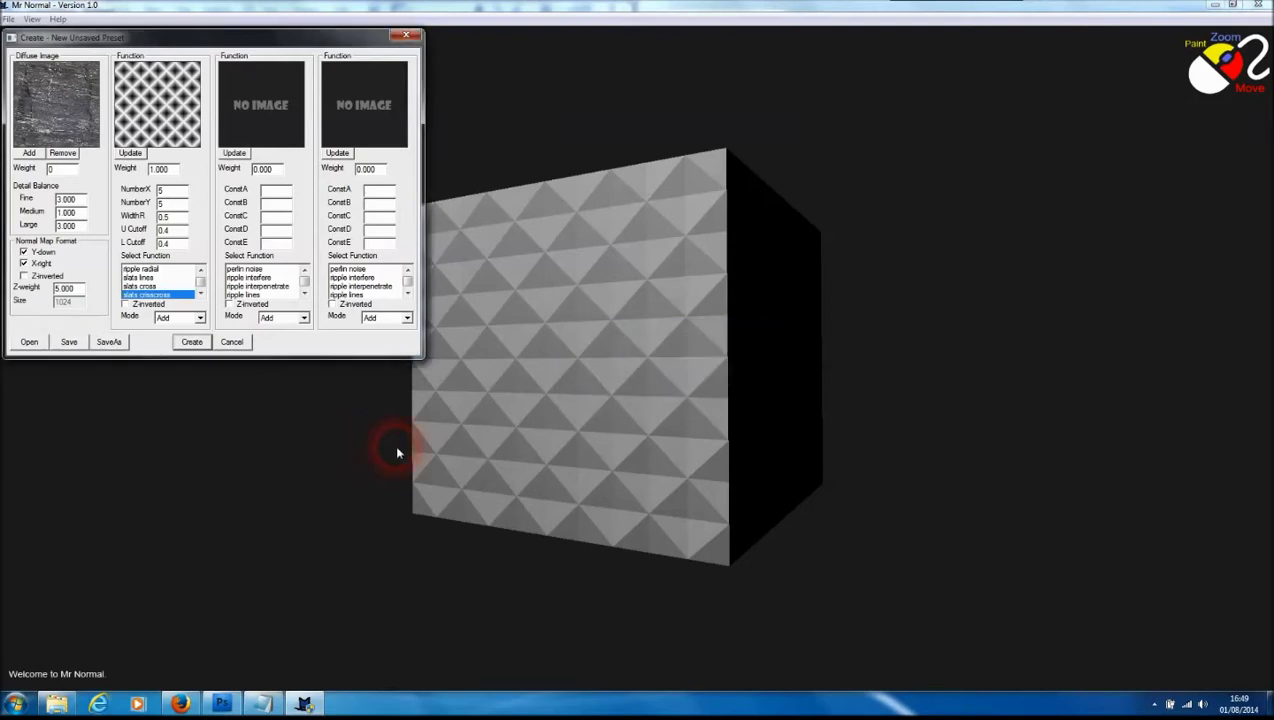
{"action": "left_click_drag", "start_coordinate": [530, 447], "coordinate": [1058, 464]}
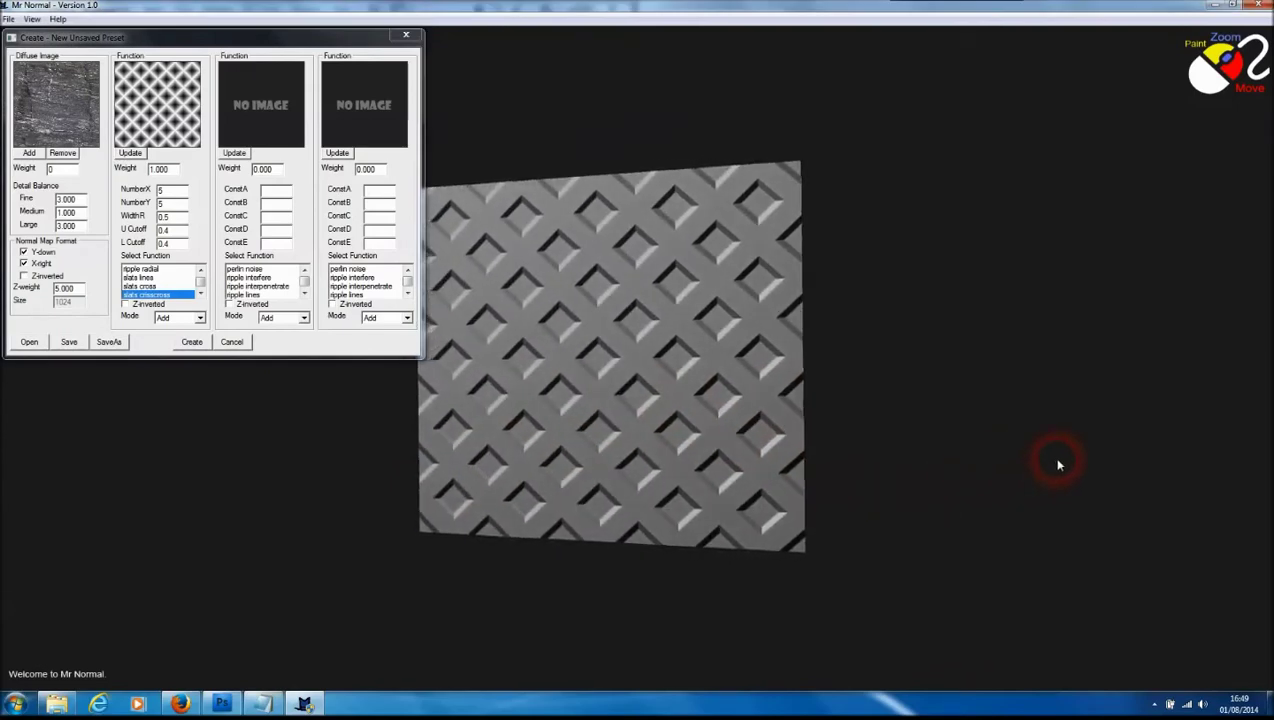
{"action": "left_click_drag", "start_coordinate": [438, 477], "coordinate": [385, 440]}
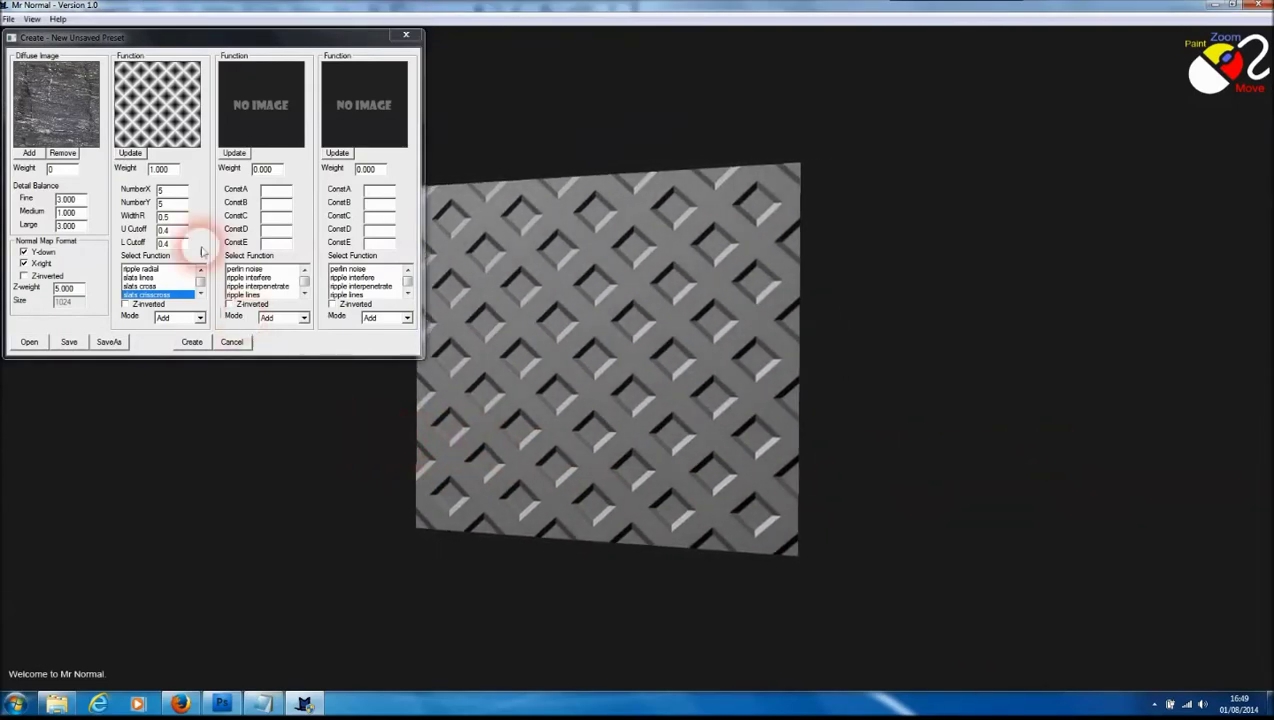
Step: Change both U and L cutoffs to 0.2 and check the fuller studs
{"action": "double_click", "coordinate": [166, 230]}
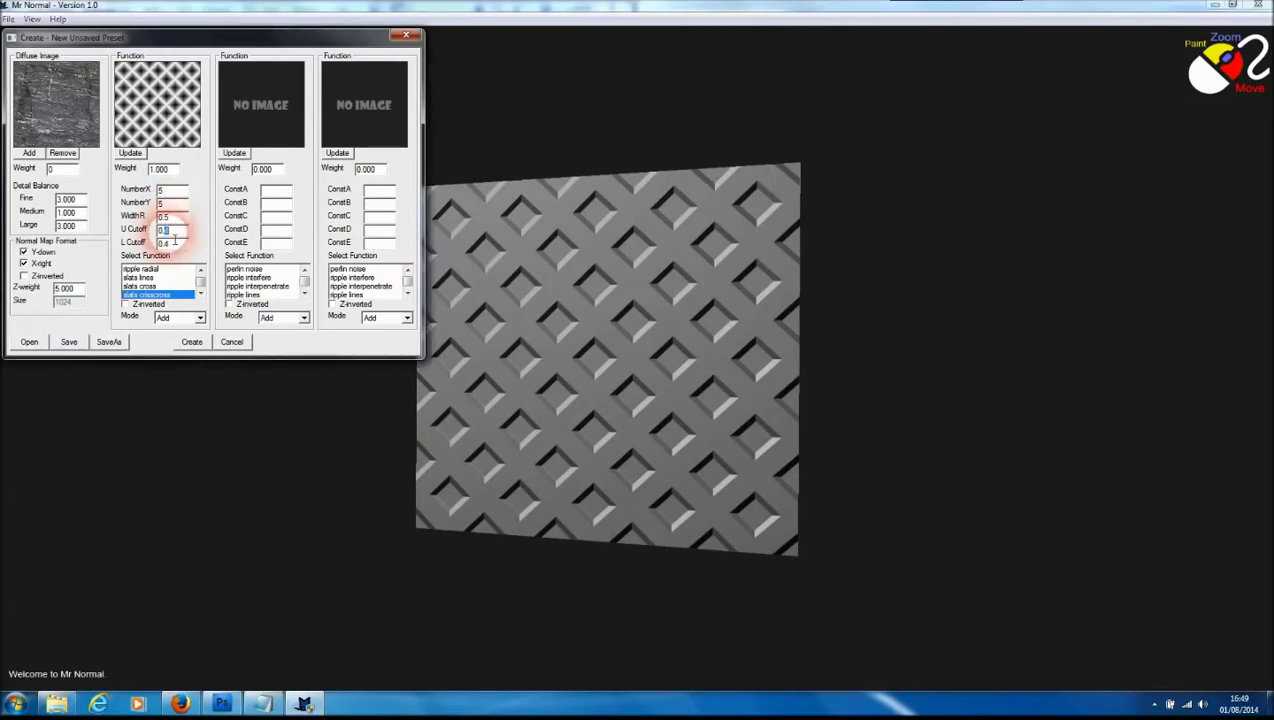
{"action": "type", "text": "0.2"}
{"action": "double_click", "coordinate": [170, 243]}
{"action": "type", "text": "0.2"}
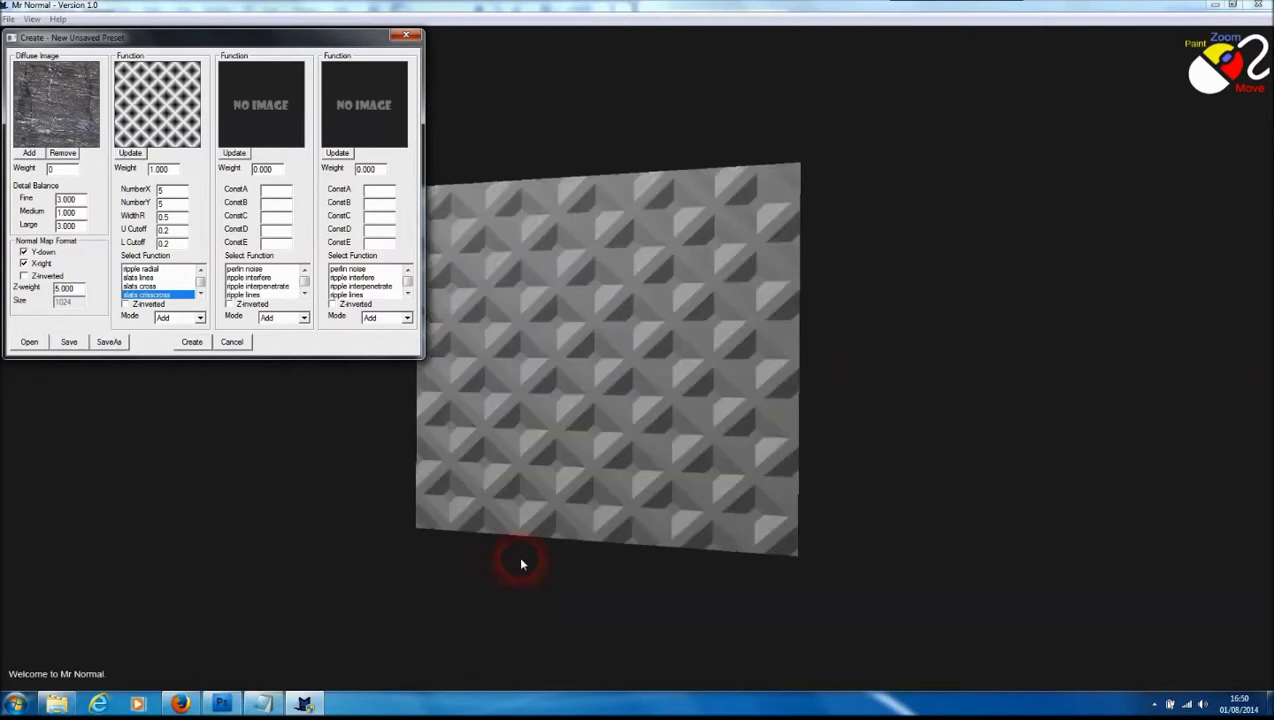
{"action": "mouse_move", "coordinate": [521, 564]}
{"action": "left_mouse_down"}
{"action": "mouse_move", "coordinate": [776, 532]}
{"action": "mouse_move", "coordinate": [640, 561]}
{"action": "mouse_move", "coordinate": [384, 535]}
{"action": "mouse_move", "coordinate": [370, 551]}
{"action": "mouse_move", "coordinate": [648, 520]}
{"action": "mouse_move", "coordinate": [563, 516]}
{"action": "left_mouse_up"}
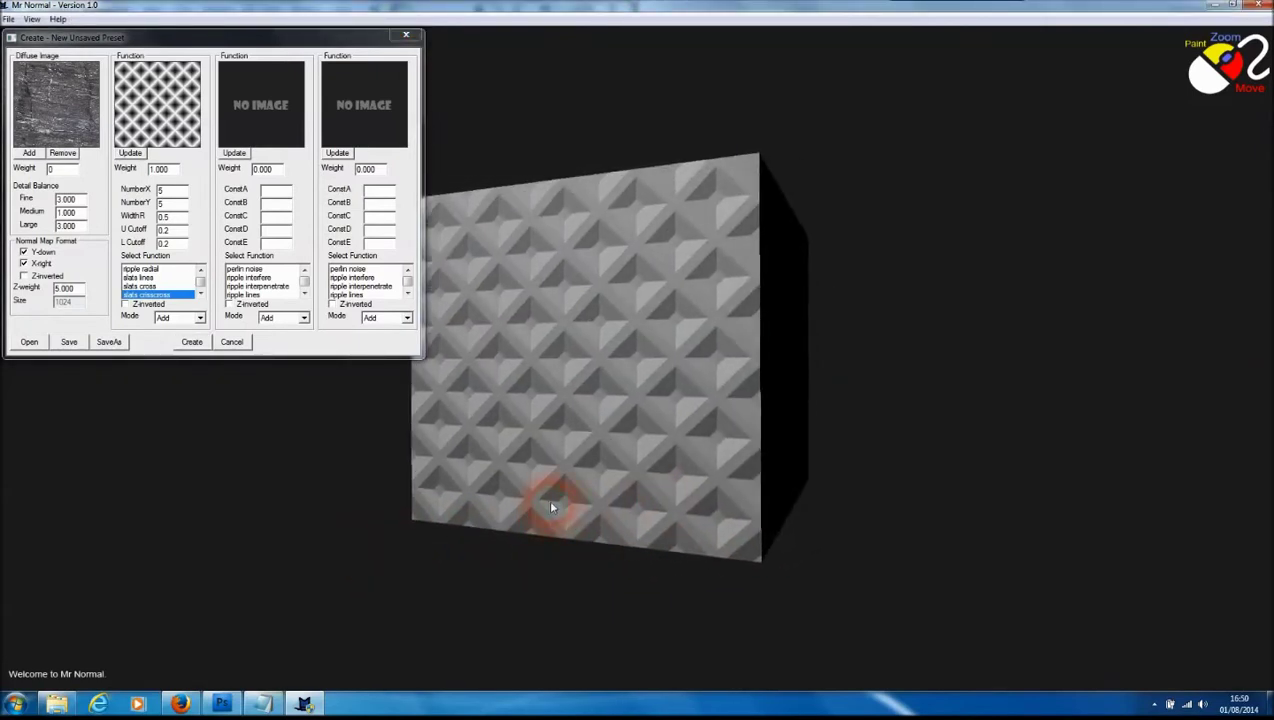
Step: Add slats cross as the second function in Penetrate mode and rebuild the map
{"action": "left_click", "coordinate": [302, 290]}
{"action": "left_click", "coordinate": [243, 286]}
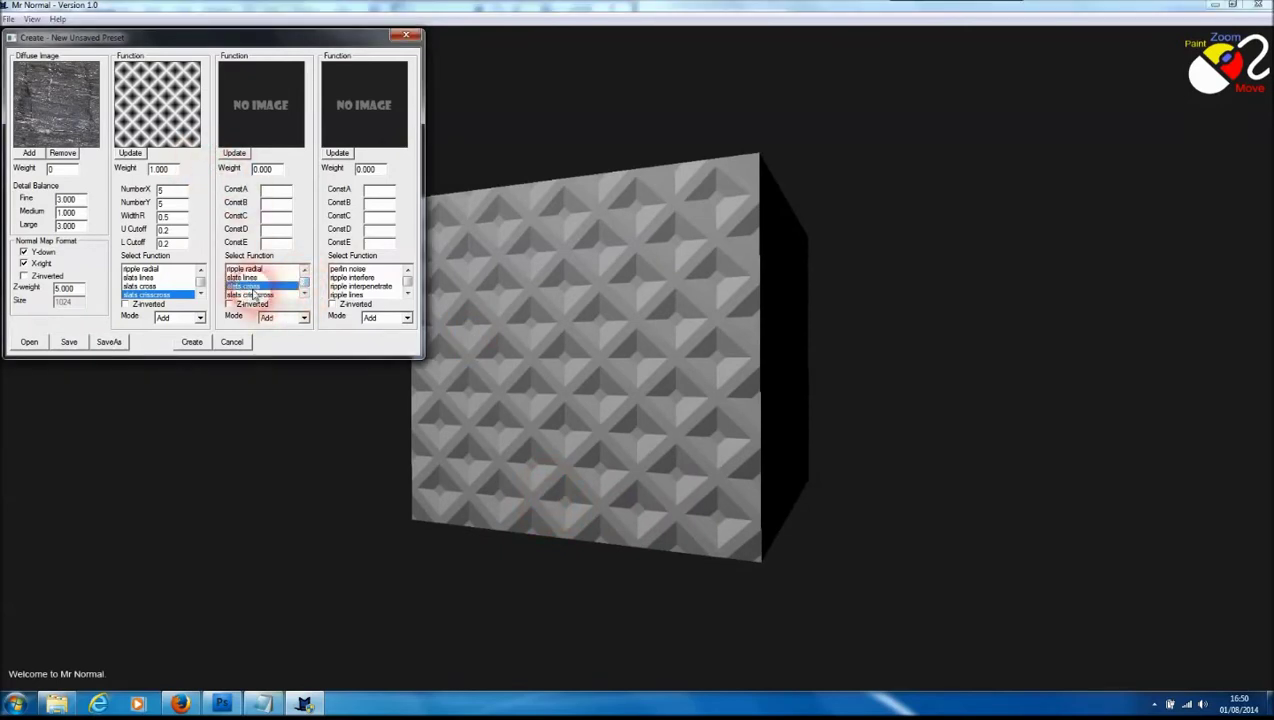
{"action": "left_click", "coordinate": [234, 153]}
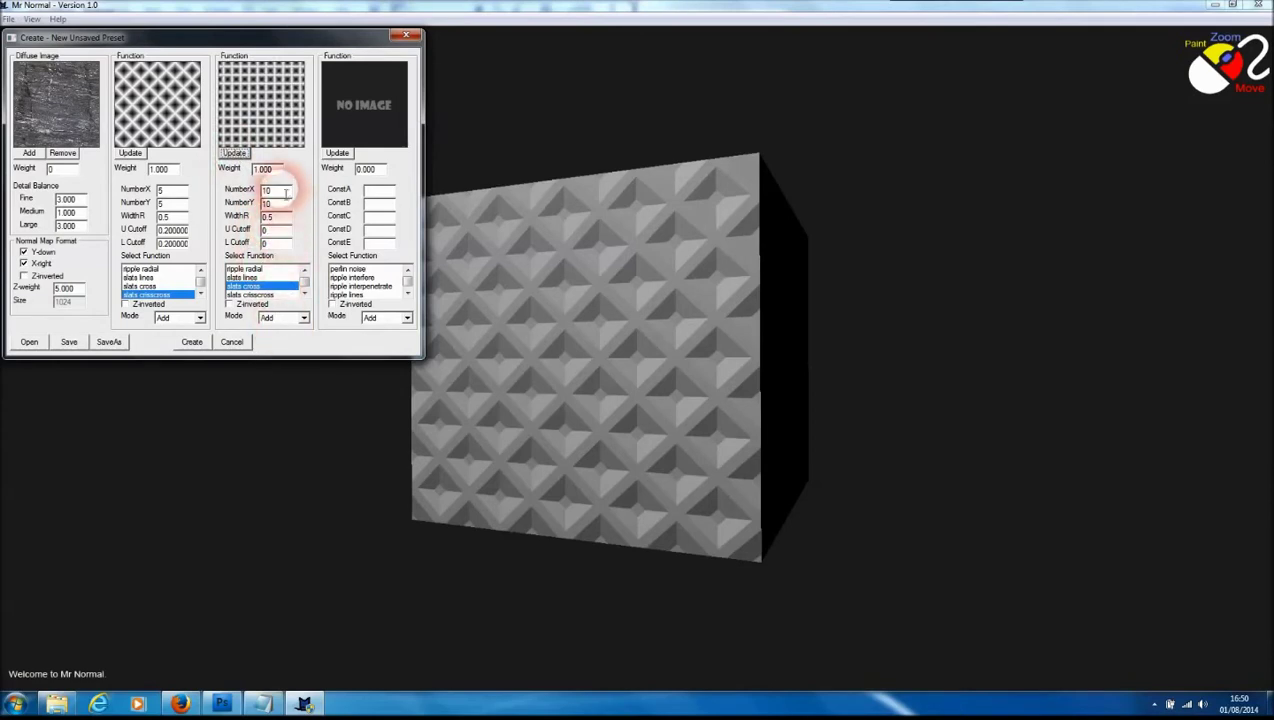
{"action": "left_click", "coordinate": [302, 317]}
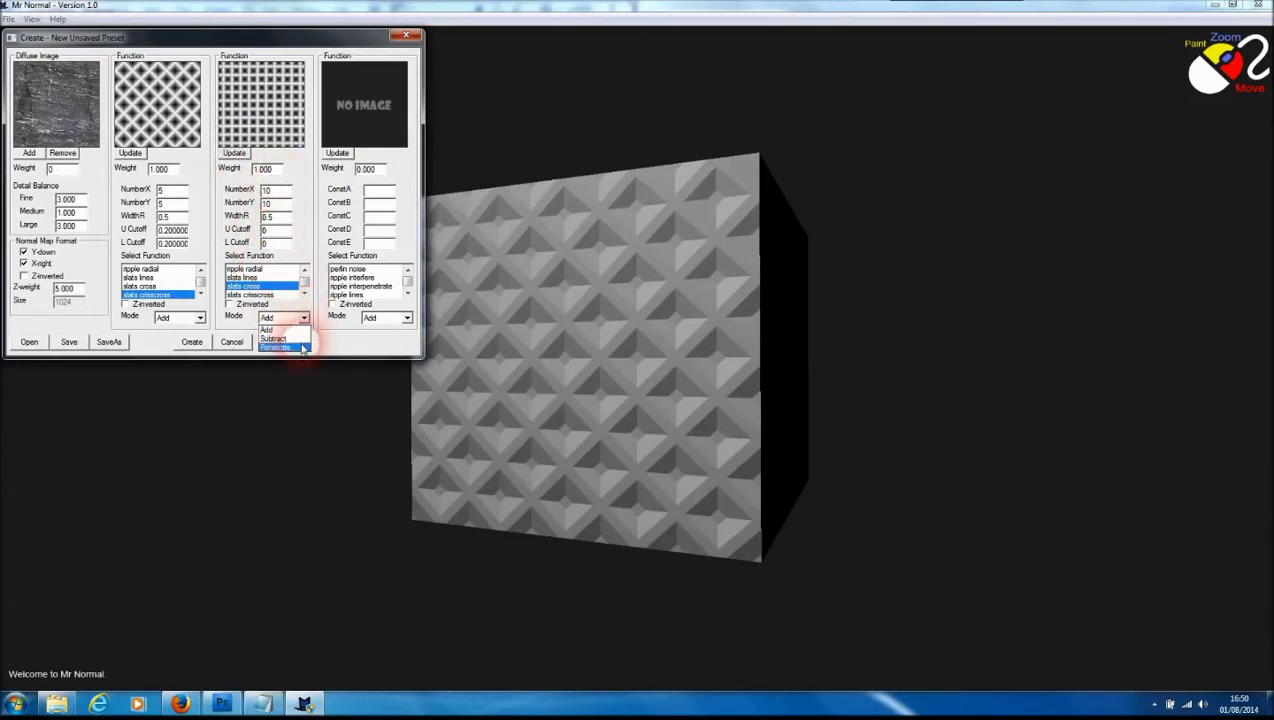
{"action": "left_click", "coordinate": [300, 346]}
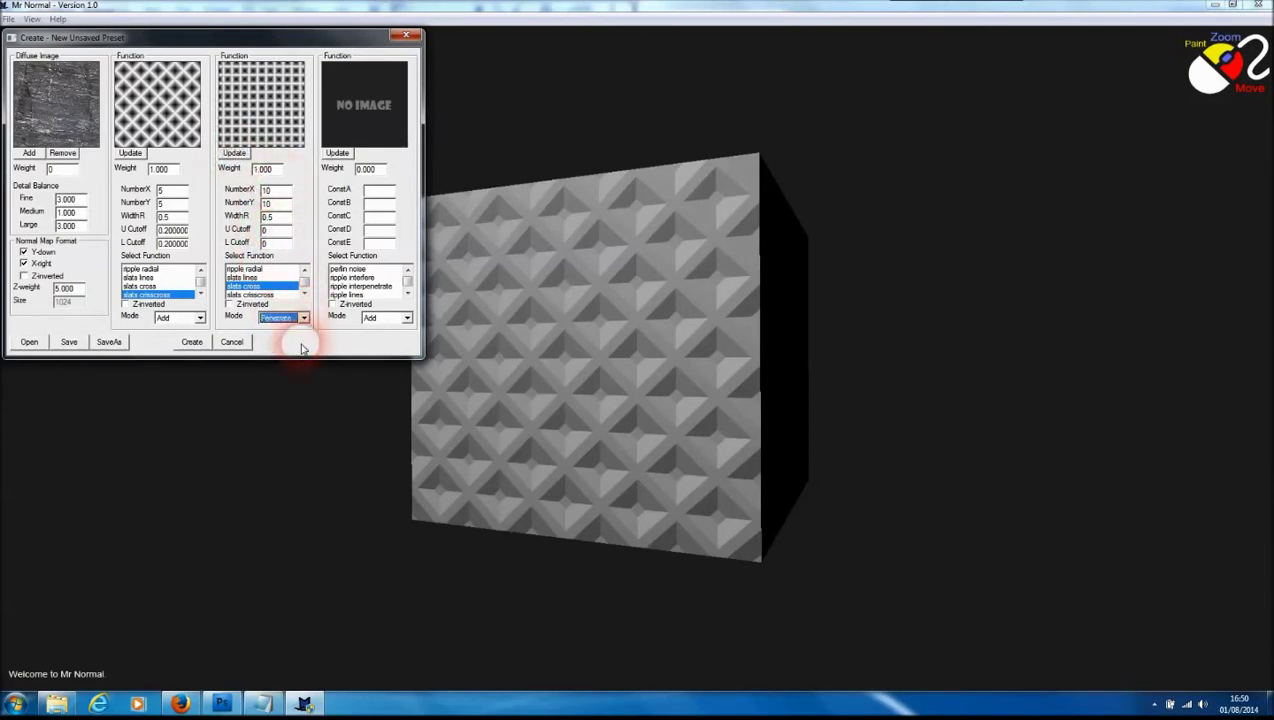
{"action": "left_click", "coordinate": [191, 343]}
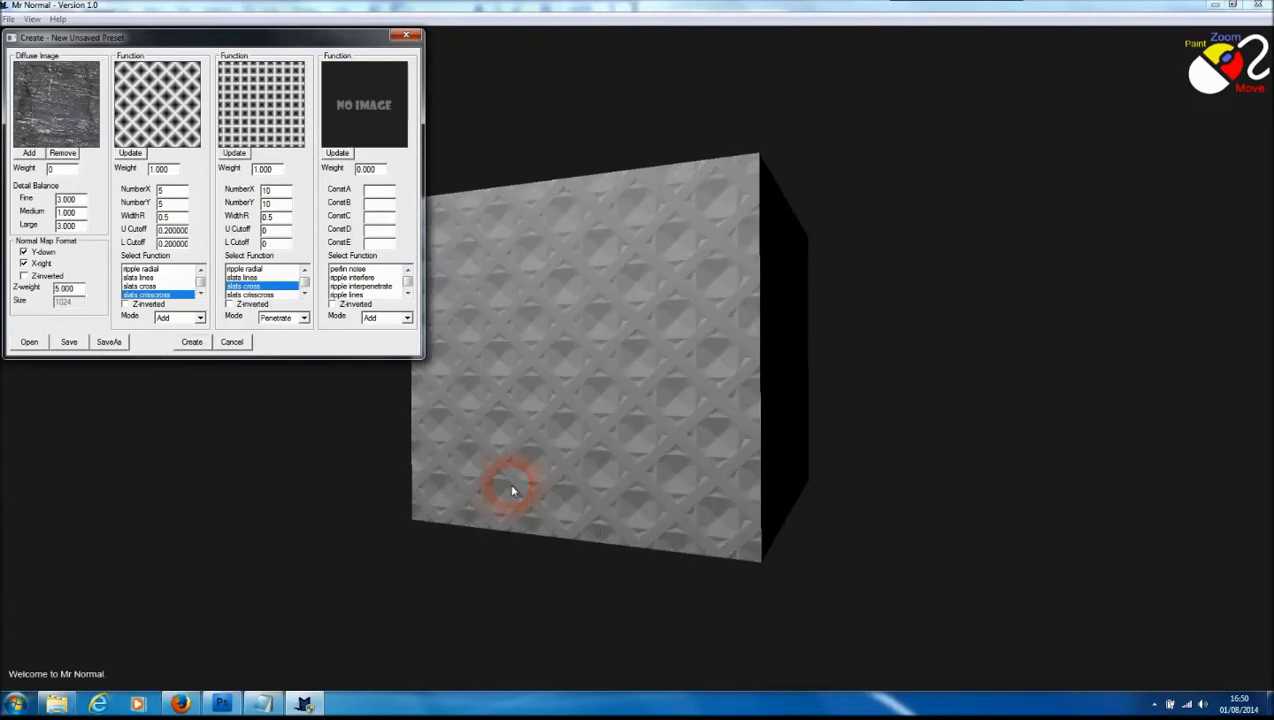
Step: Orbit and zoom the preview to inspect the slats cutting through the studs
{"action": "left_click_drag", "start_coordinate": [528, 489], "coordinate": [865, 489]}
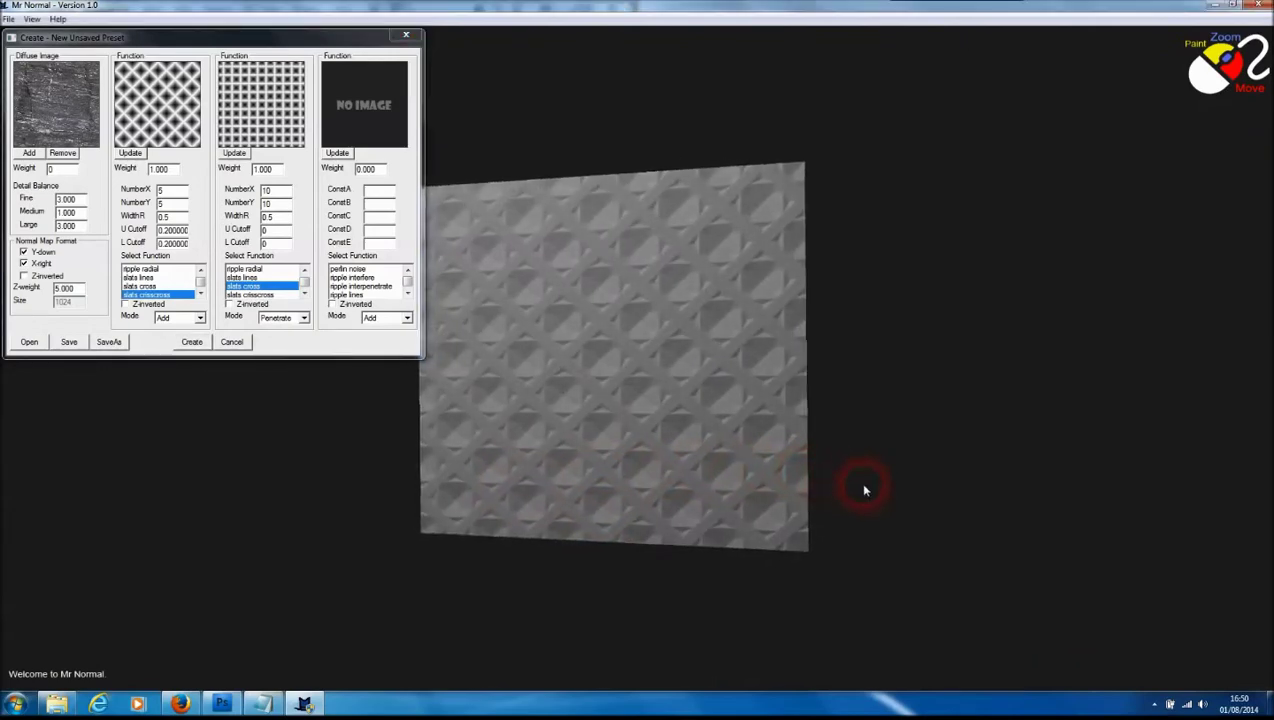
{"action": "scroll", "coordinate": [522, 495], "scroll_direction": "up", "scroll_amount": 5}
{"action": "mouse_move", "coordinate": [507, 503]}
{"action": "left_mouse_down"}
{"action": "mouse_move", "coordinate": [954, 494]}
{"action": "mouse_move", "coordinate": [606, 485]}
{"action": "mouse_move", "coordinate": [619, 432]}
{"action": "mouse_move", "coordinate": [631, 438]}
{"action": "left_mouse_up"}
{"action": "scroll", "coordinate": [606, 485], "scroll_direction": "down", "scroll_amount": 3}
{"action": "left_click", "coordinate": [30, 155]}
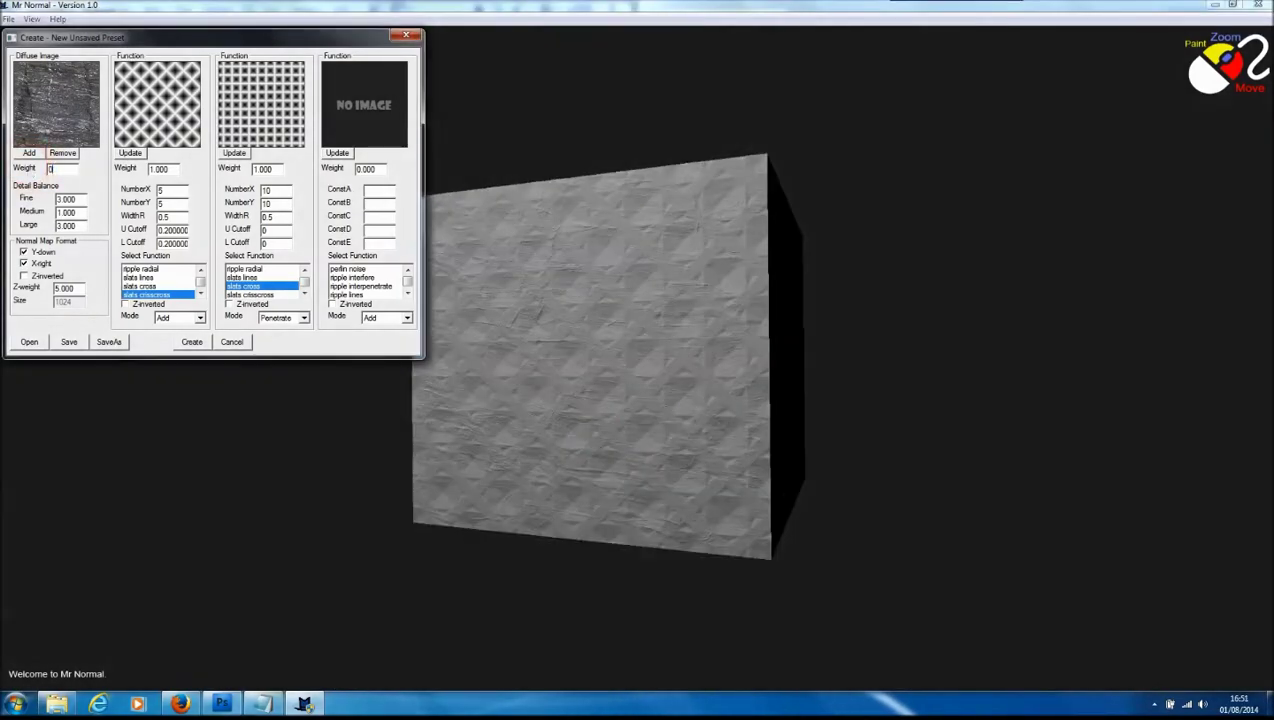
Step: Choose perlin noise for the fourth function and generate its pattern preview
{"action": "left_click", "coordinate": [300, 232]}
{"action": "left_click", "coordinate": [350, 269]}
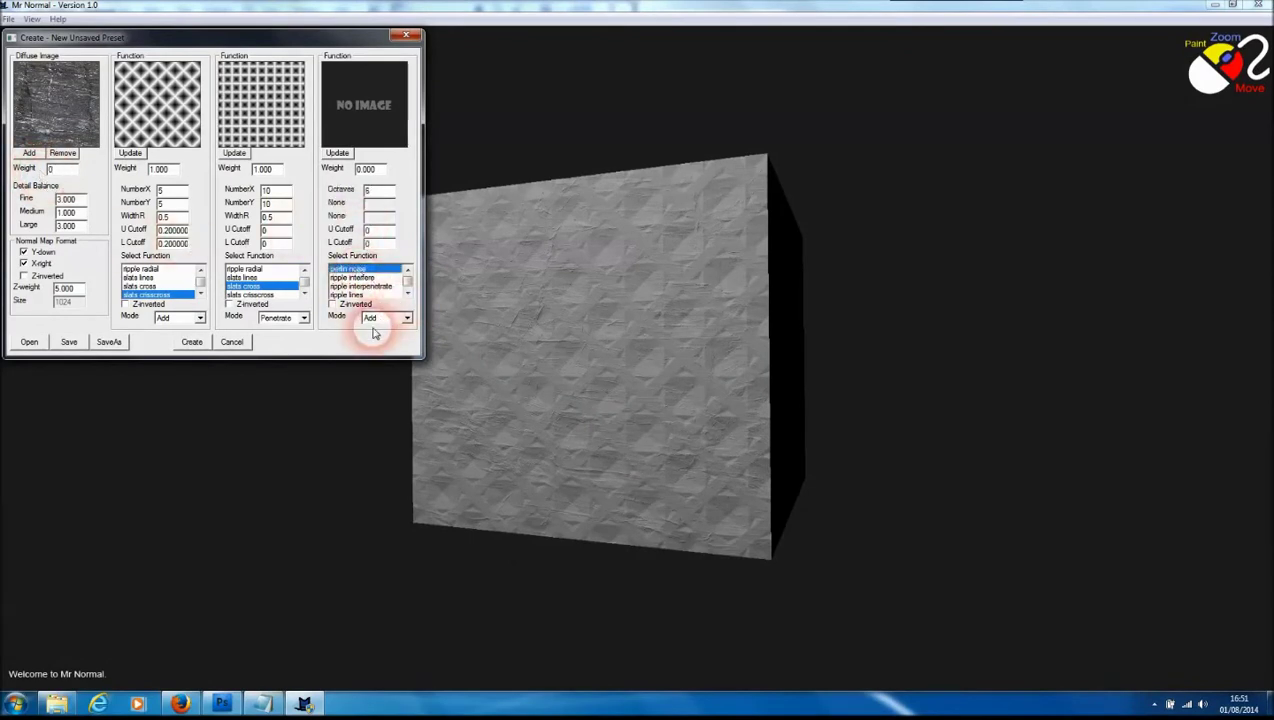
{"action": "left_click", "coordinate": [337, 153]}
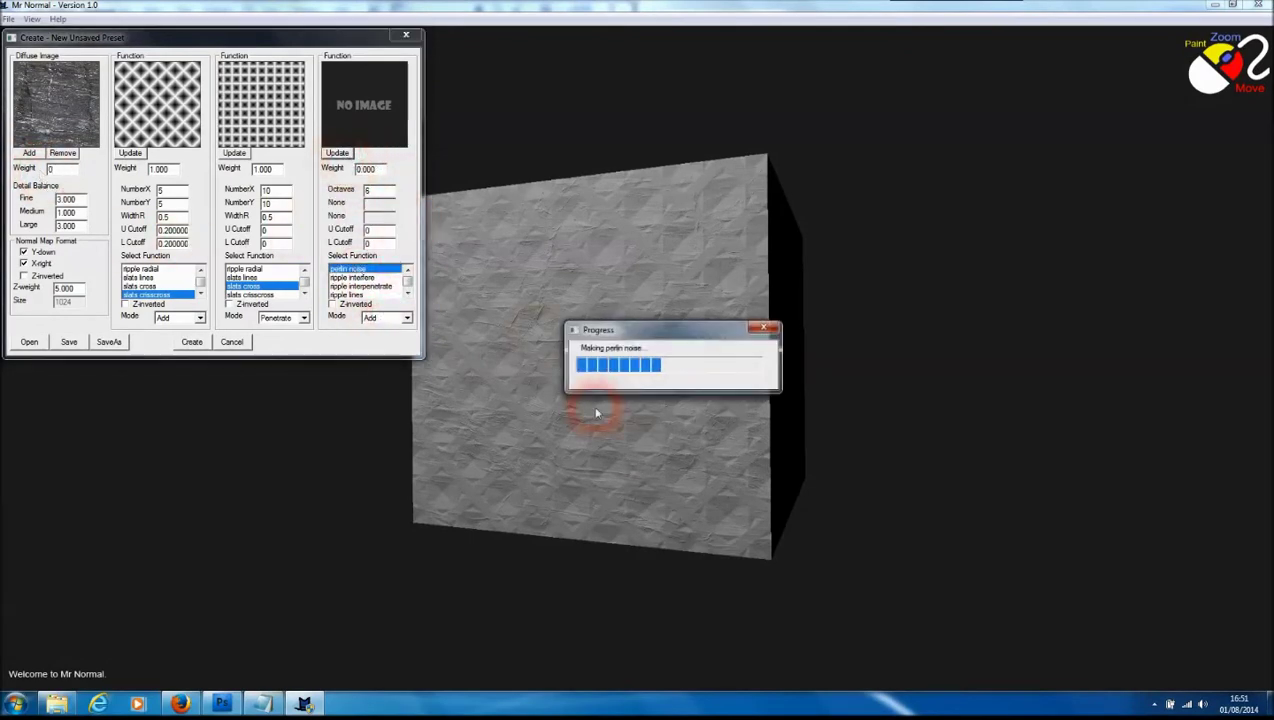
{"action": "left_click_drag", "start_coordinate": [588, 457], "coordinate": [778, 421]}
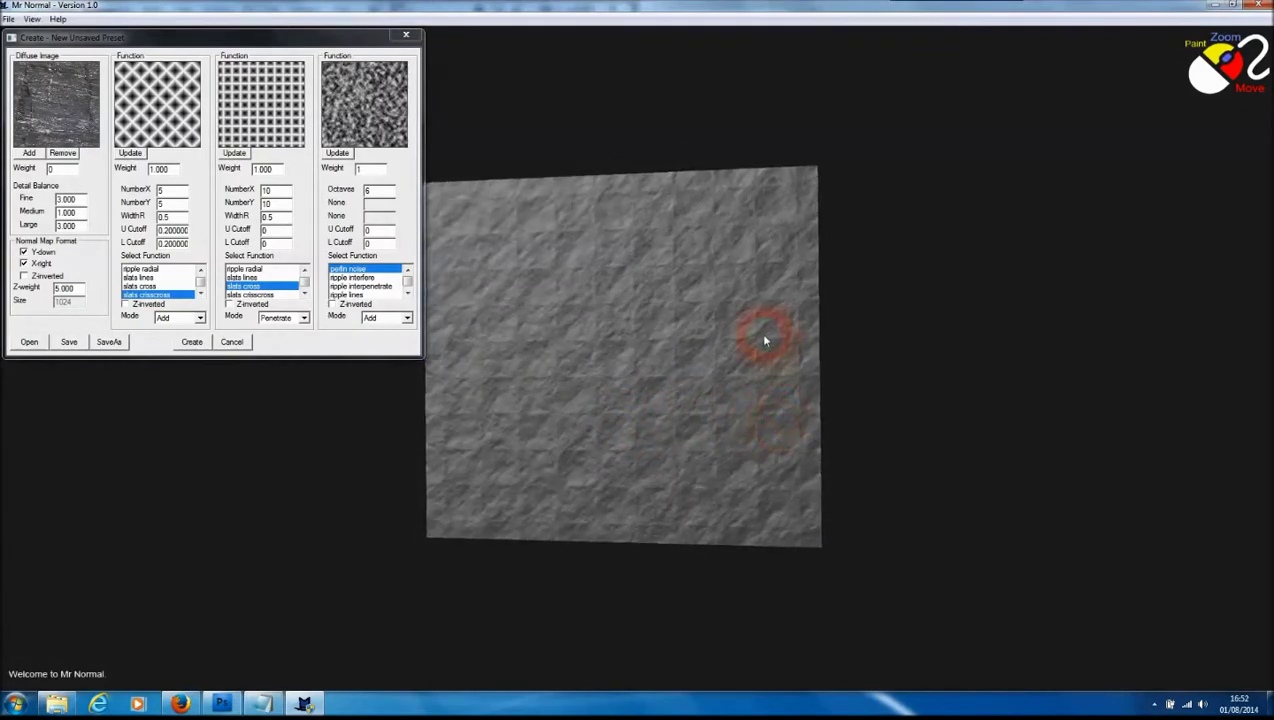
Step: Set the noise weight to 0.3 and U Cutoff to 0.5, then rebuild and inspect
{"action": "double_click", "coordinate": [358, 168]}
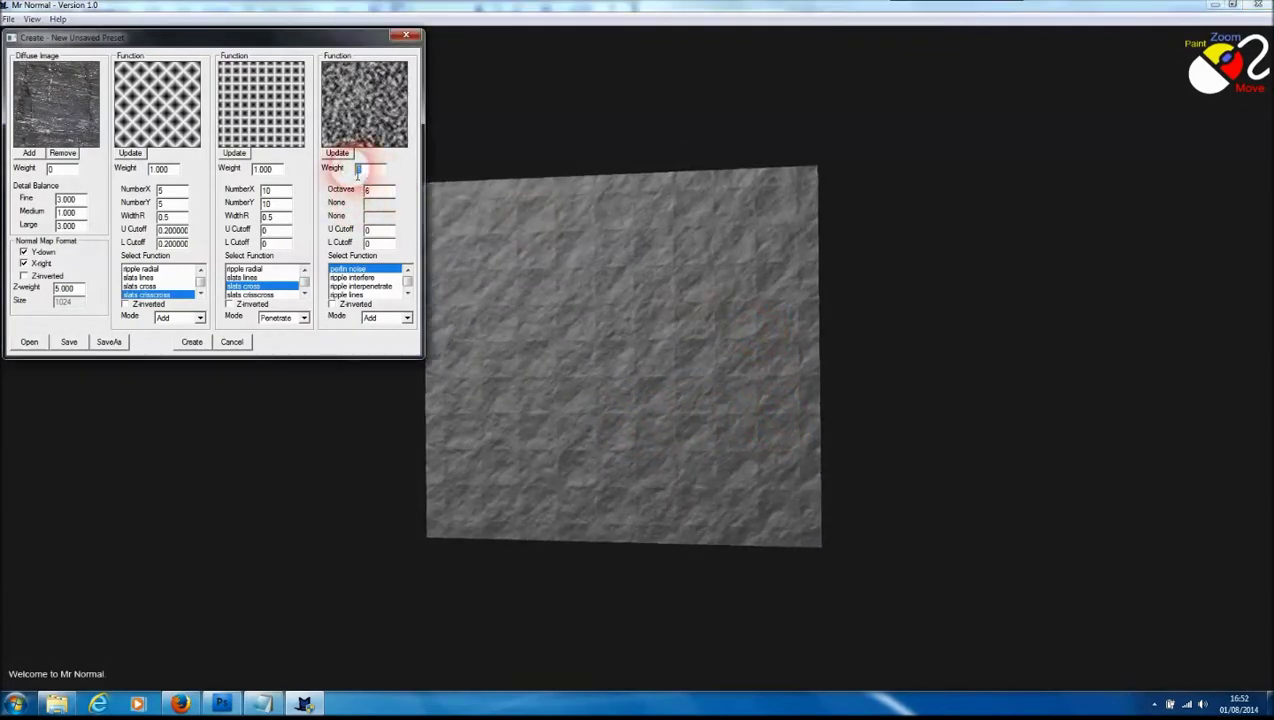
{"action": "type", "text": "0"}
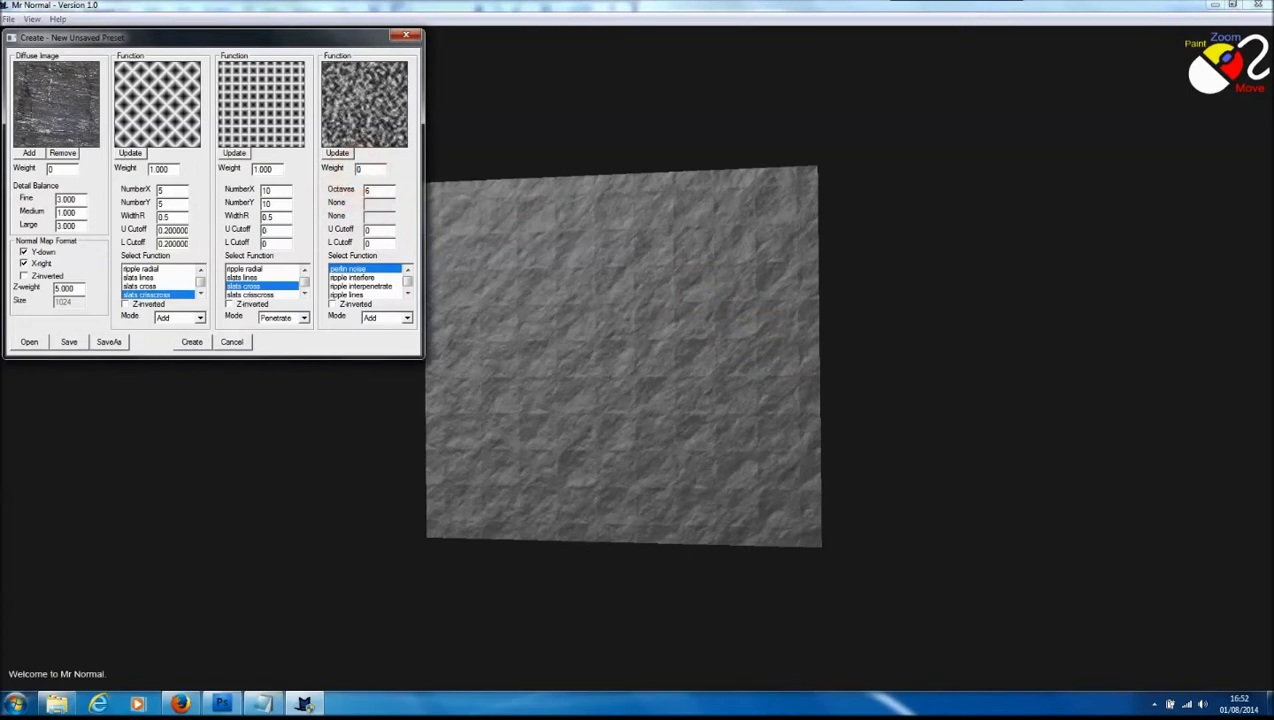
{"action": "type", "text": ".3"}
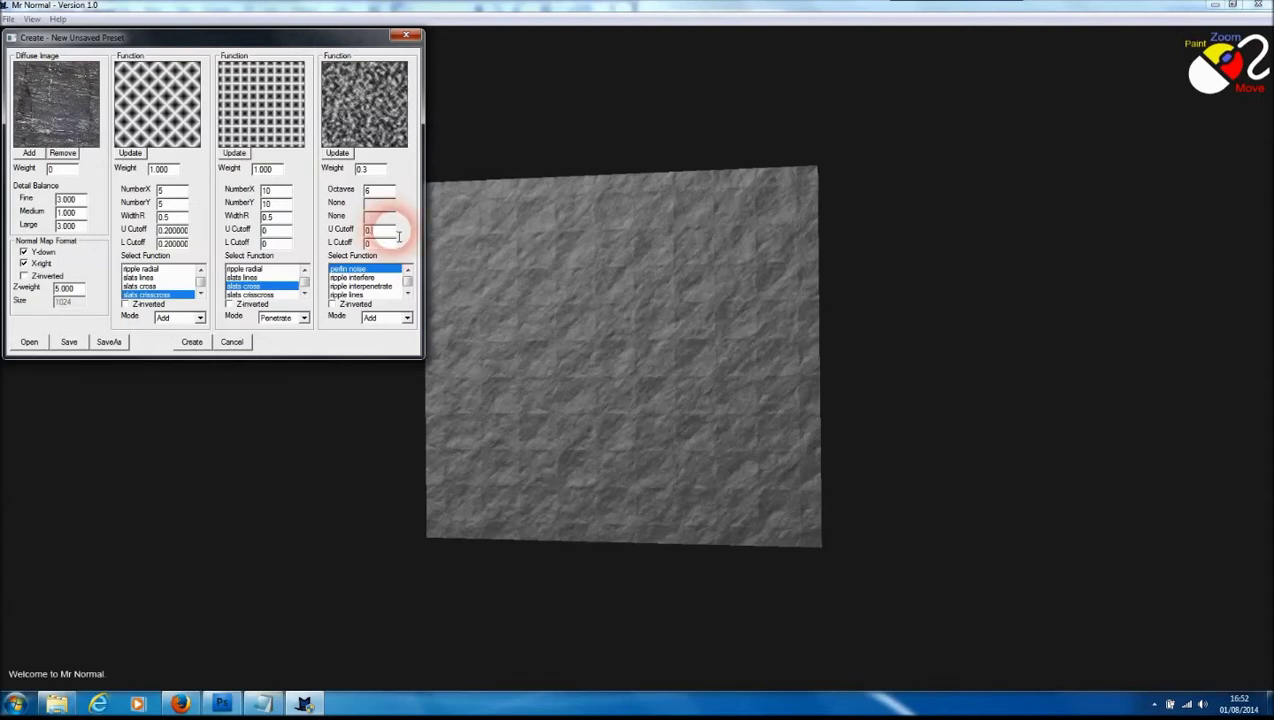
{"action": "type", "text": "5"}
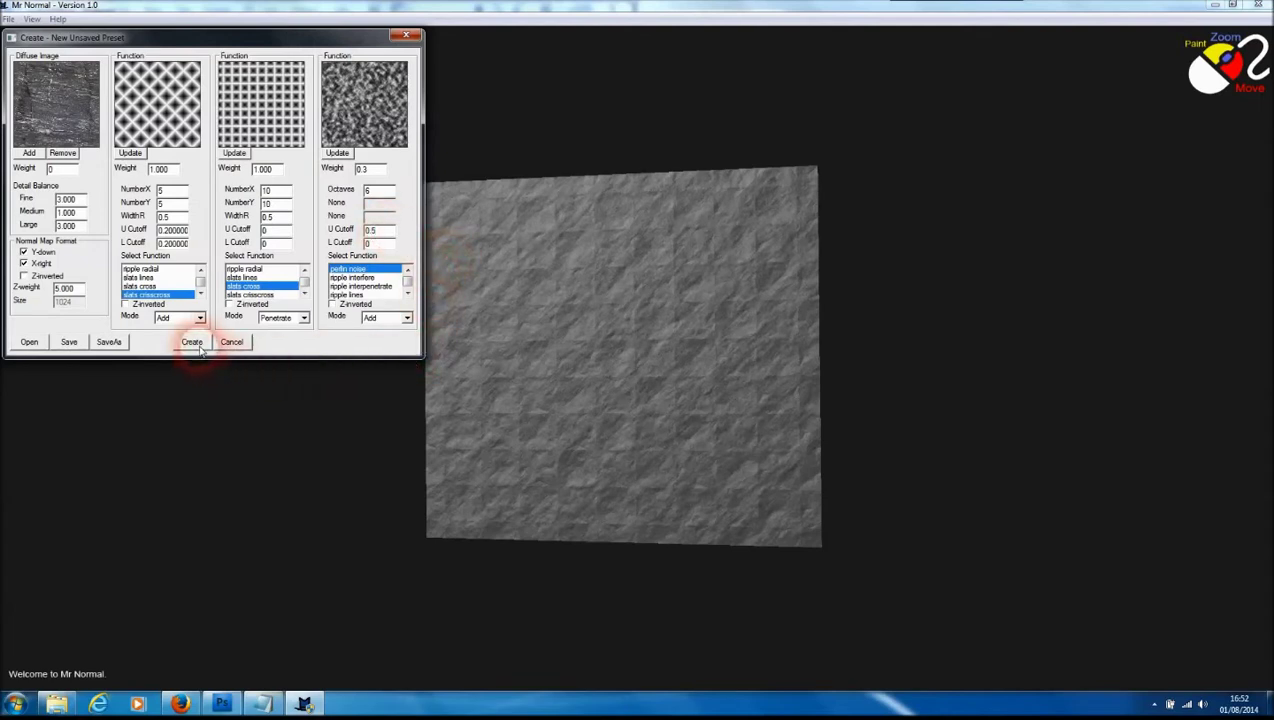
{"action": "left_click", "coordinate": [636, 442]}
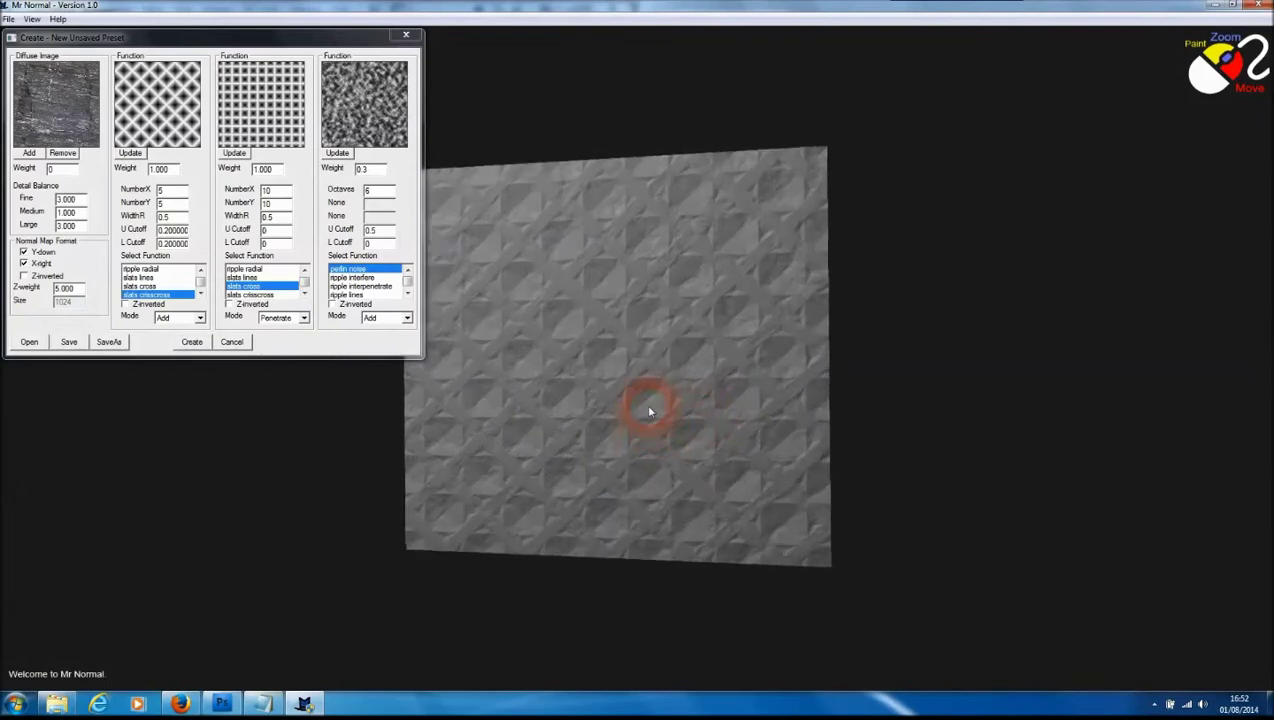
{"action": "scroll", "coordinate": [665, 420], "scroll_direction": "up", "scroll_amount": 3}
{"action": "mouse_move", "coordinate": [550, 462]}
{"action": "left_mouse_down"}
{"action": "mouse_move", "coordinate": [694, 421]}
{"action": "mouse_move", "coordinate": [845, 441]}
{"action": "mouse_move", "coordinate": [754, 478]}
{"action": "mouse_move", "coordinate": [609, 452]}
{"action": "left_mouse_up"}
{"action": "mouse_move", "coordinate": [809, 465]}
{"action": "left_mouse_down"}
{"action": "mouse_move", "coordinate": [640, 481]}
{"action": "mouse_move", "coordinate": [489, 464]}
{"action": "mouse_move", "coordinate": [624, 419]}
{"action": "left_mouse_up"}
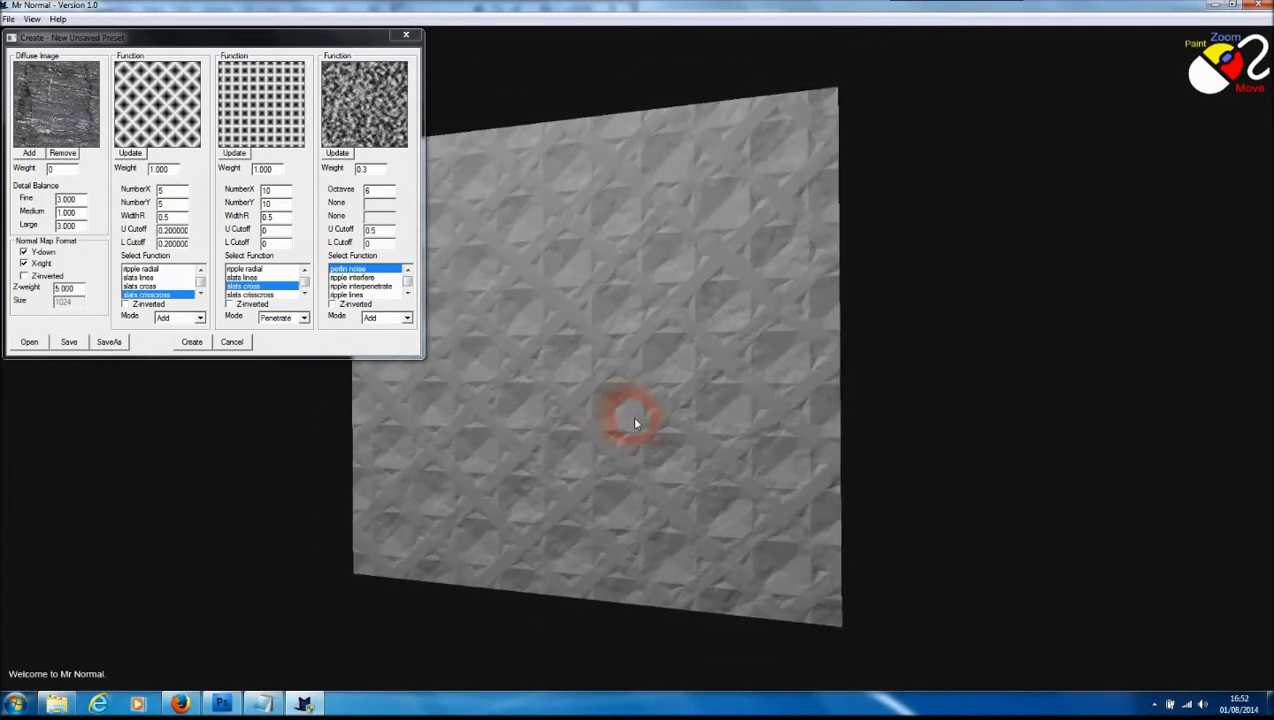
{"action": "double_click", "coordinate": [158, 169]}
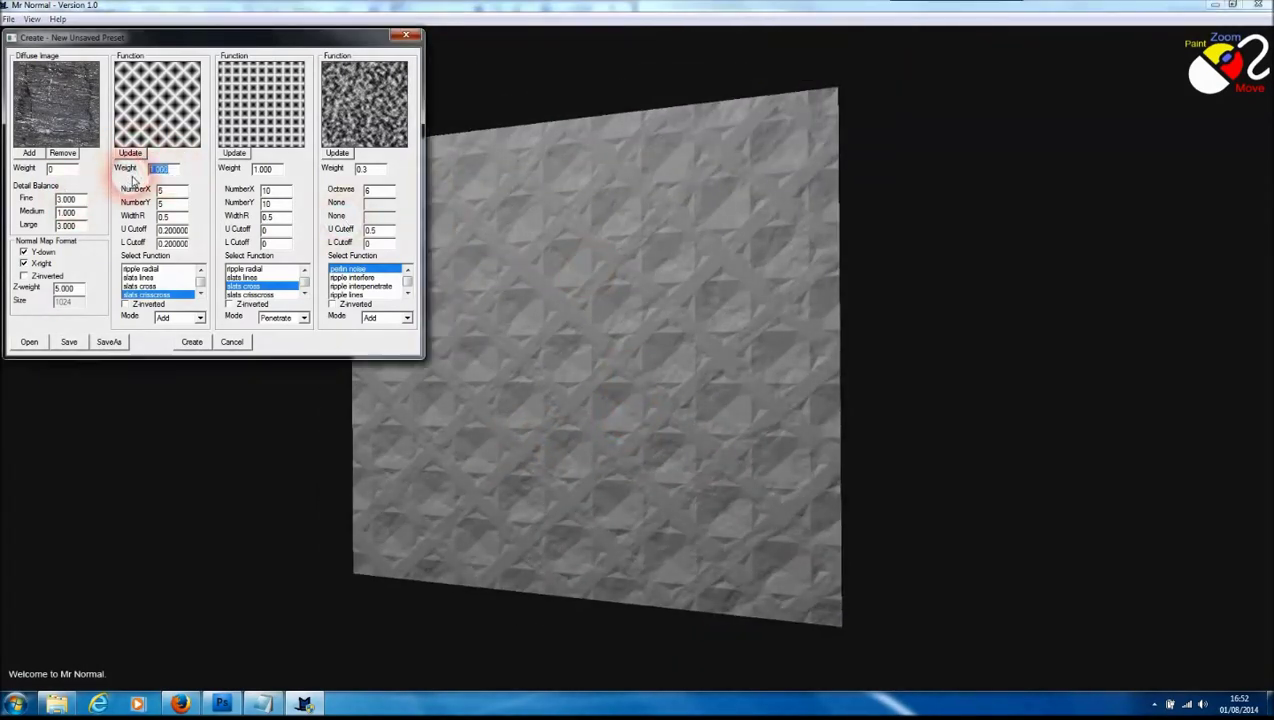
Step: Set all three function weights to 0 and diffuse weight to 1, then rebuild and inspect
{"action": "type", "text": "0"}
{"action": "double_click", "coordinate": [262, 169]}
{"action": "type", "text": "0"}
{"action": "left_click", "coordinate": [380, 170]}
{"action": "type", "text": "0"}
{"action": "double_click", "coordinate": [50, 169]}
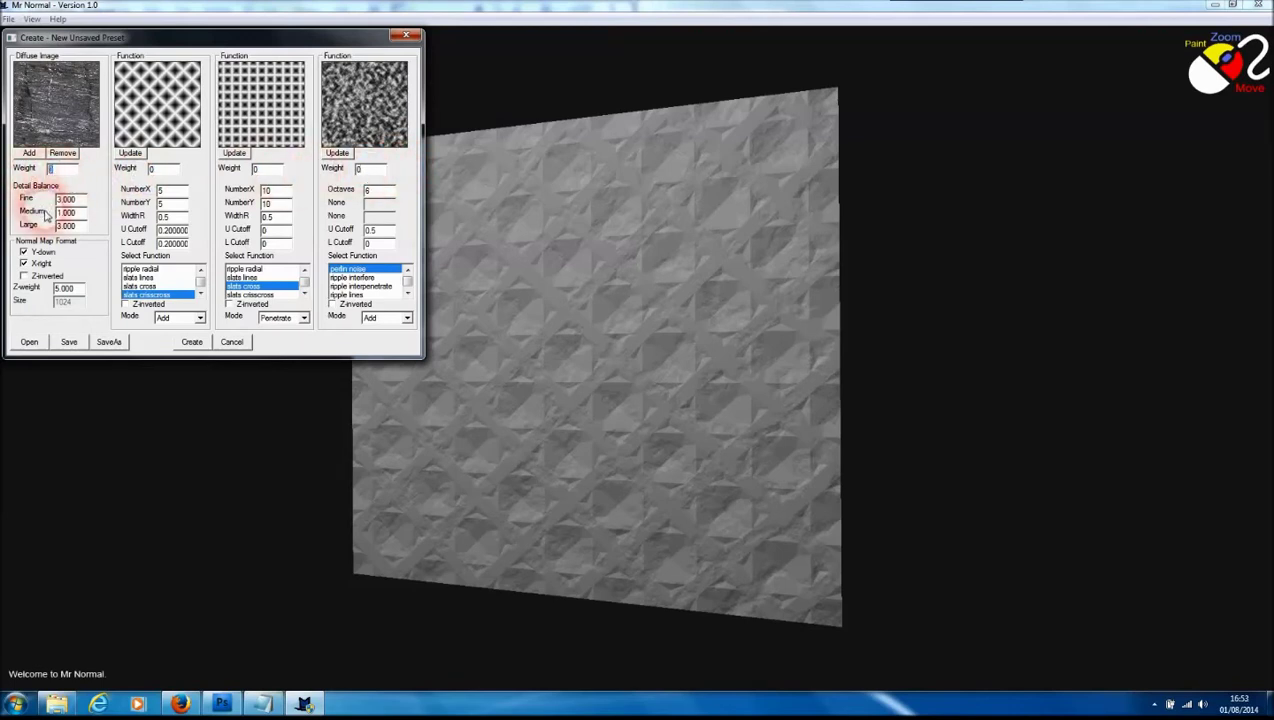
{"action": "type", "text": "1"}
{"action": "left_click", "coordinate": [191, 342]}
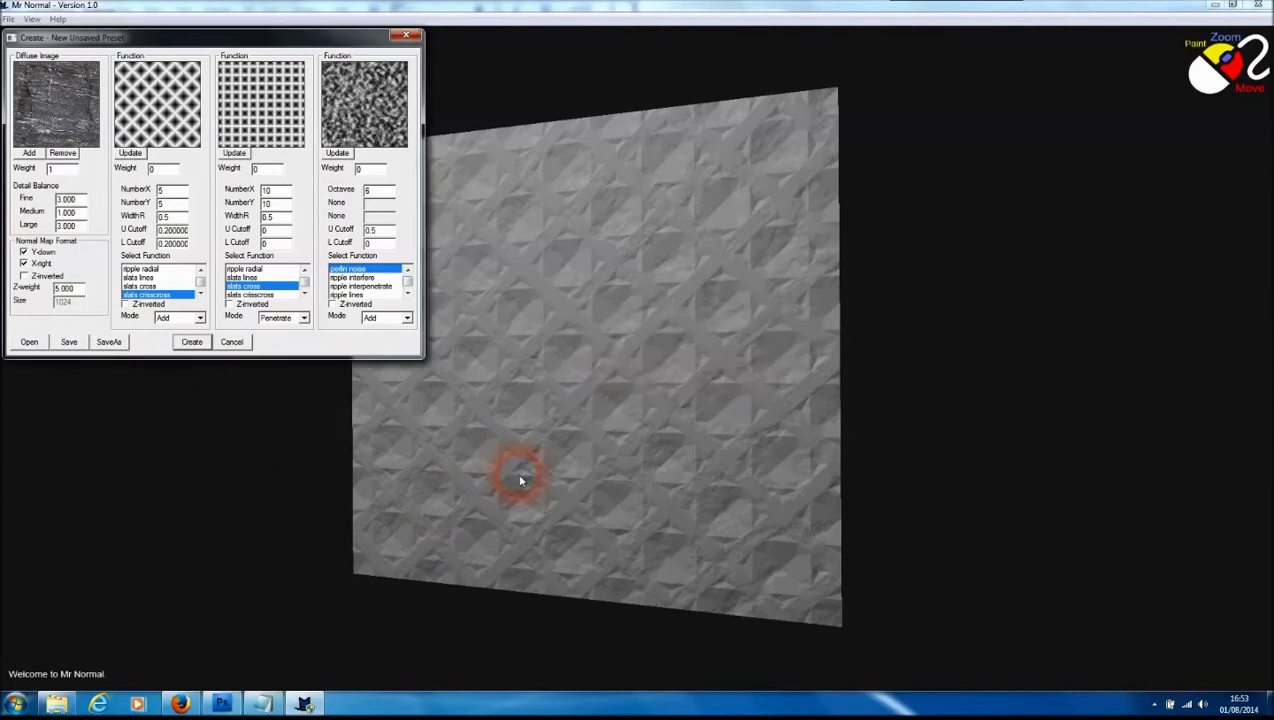
{"action": "mouse_move", "coordinate": [563, 432]}
{"action": "left_mouse_down"}
{"action": "mouse_move", "coordinate": [733, 420]}
{"action": "mouse_move", "coordinate": [648, 400]}
{"action": "left_mouse_up"}
{"action": "scroll", "coordinate": [648, 400], "scroll_direction": "up", "scroll_amount": 3}
{"action": "left_click_drag", "start_coordinate": [511, 449], "coordinate": [652, 437]}
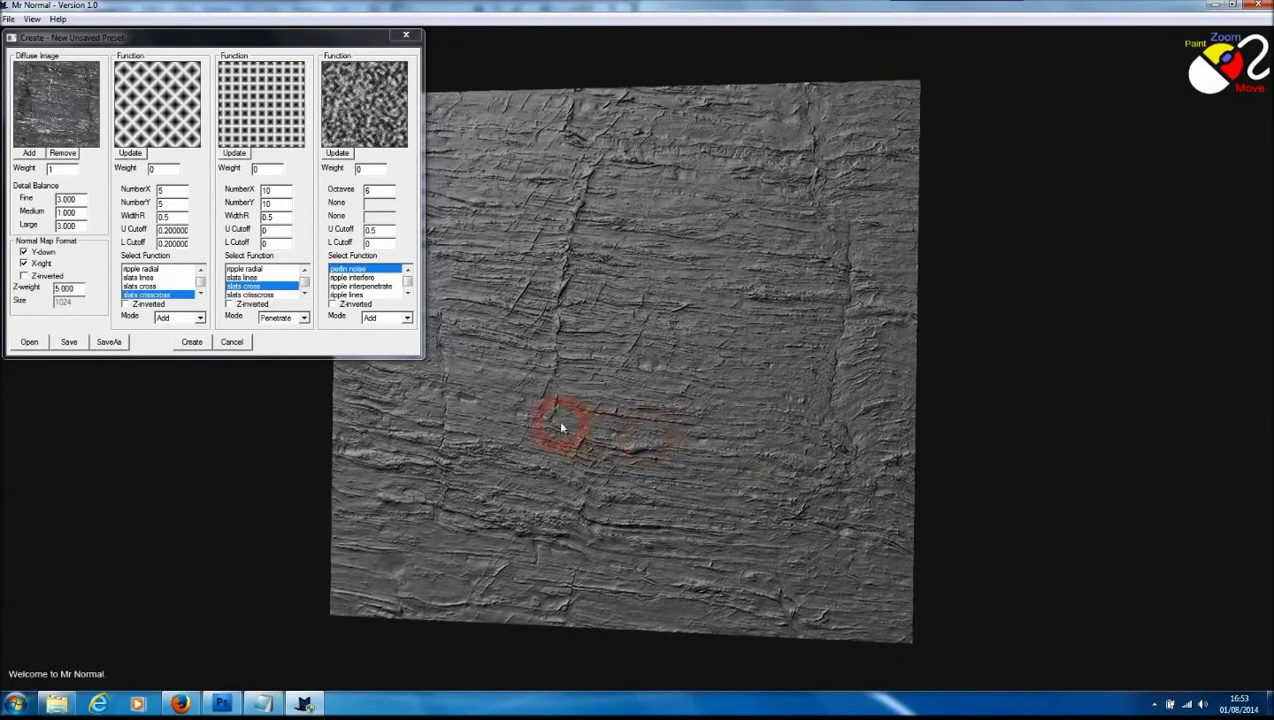
Step: Show the flat blue normal map and switch to Draw Mode for painting
{"action": "right_click", "coordinate": [580, 381]}
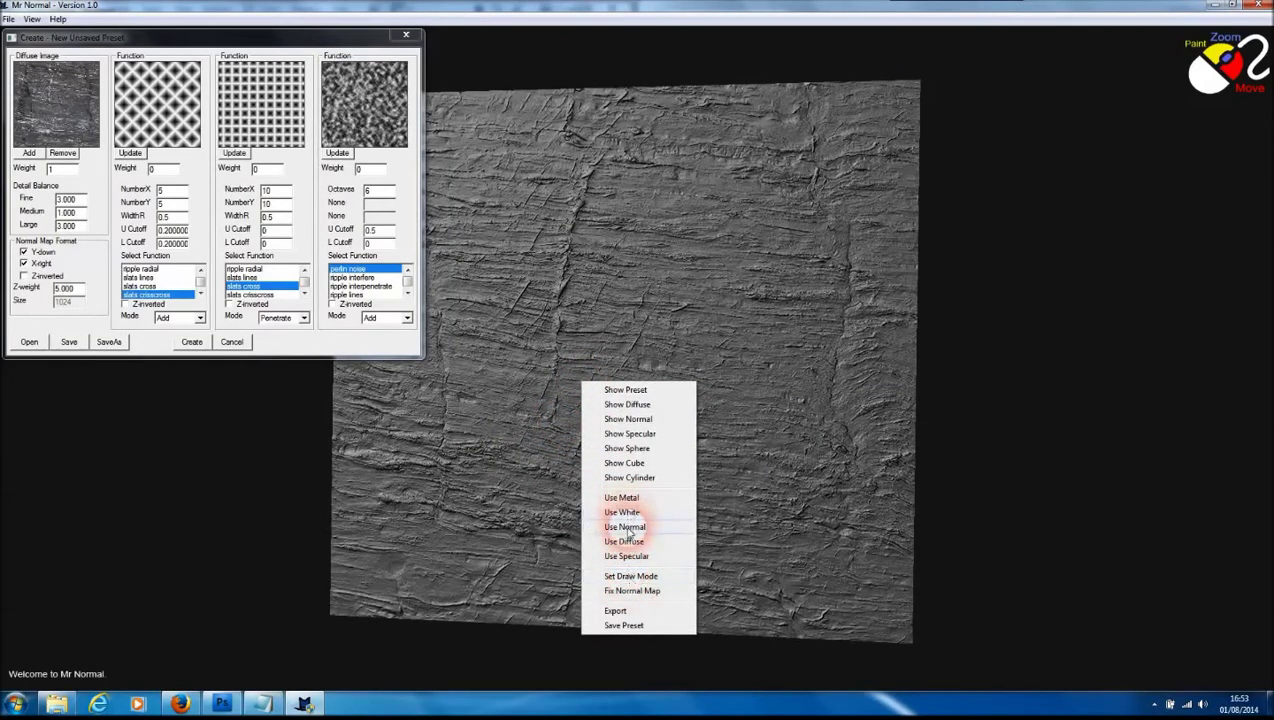
{"action": "left_click", "coordinate": [625, 420]}
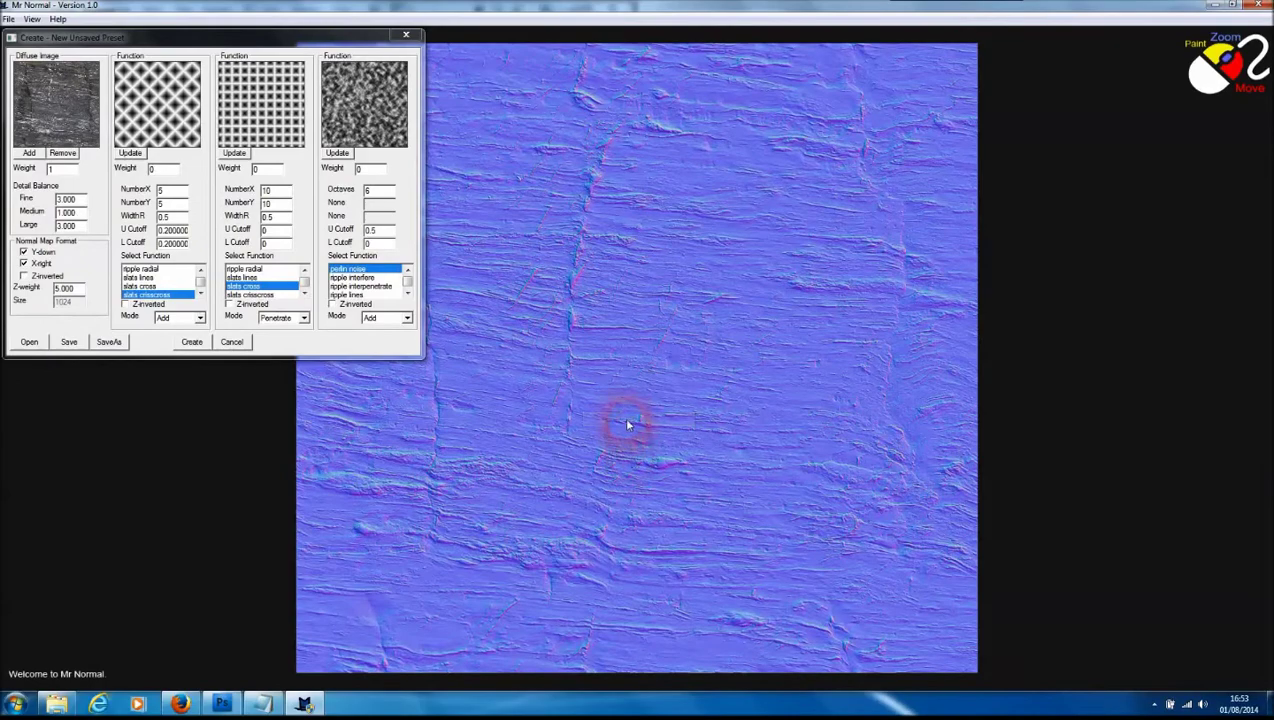
{"action": "right_click", "coordinate": [627, 425]}
{"action": "left_click", "coordinate": [677, 615]}
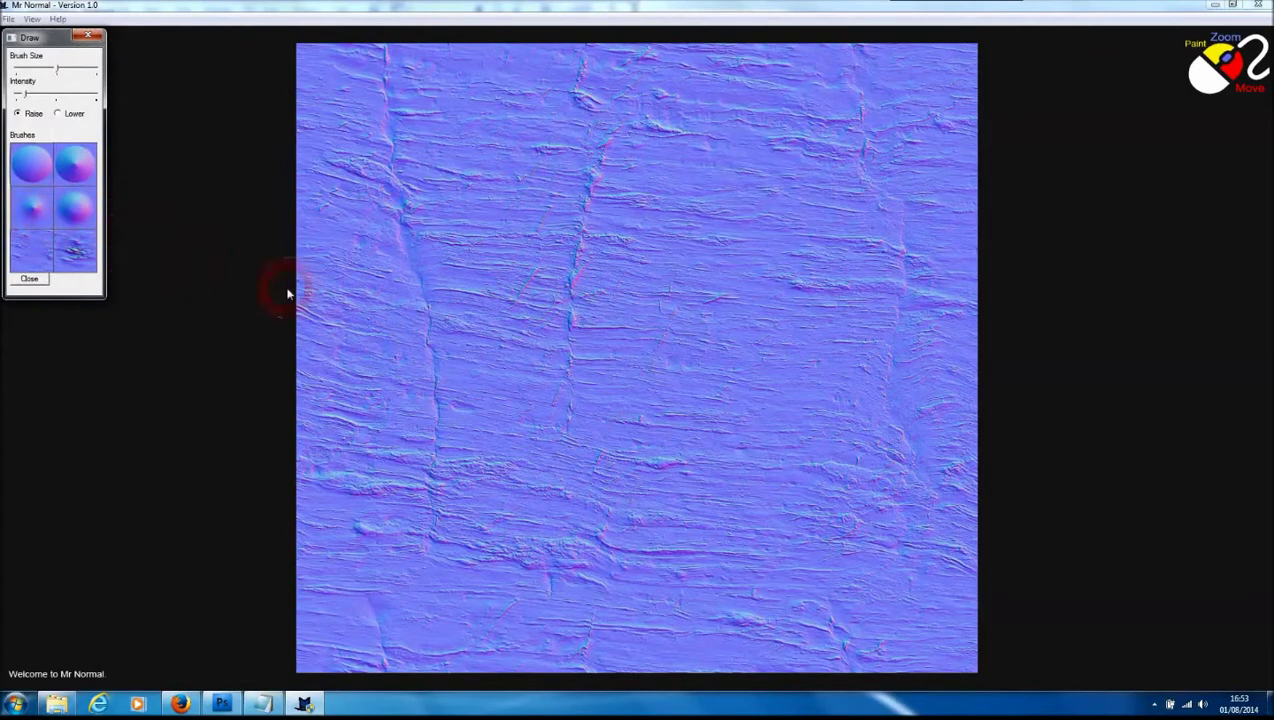
Step: Shrink the brush, raise its intensity, and paint raised ridges lower-left and right
{"action": "left_click_drag", "start_coordinate": [57, 69], "coordinate": [35, 70]}
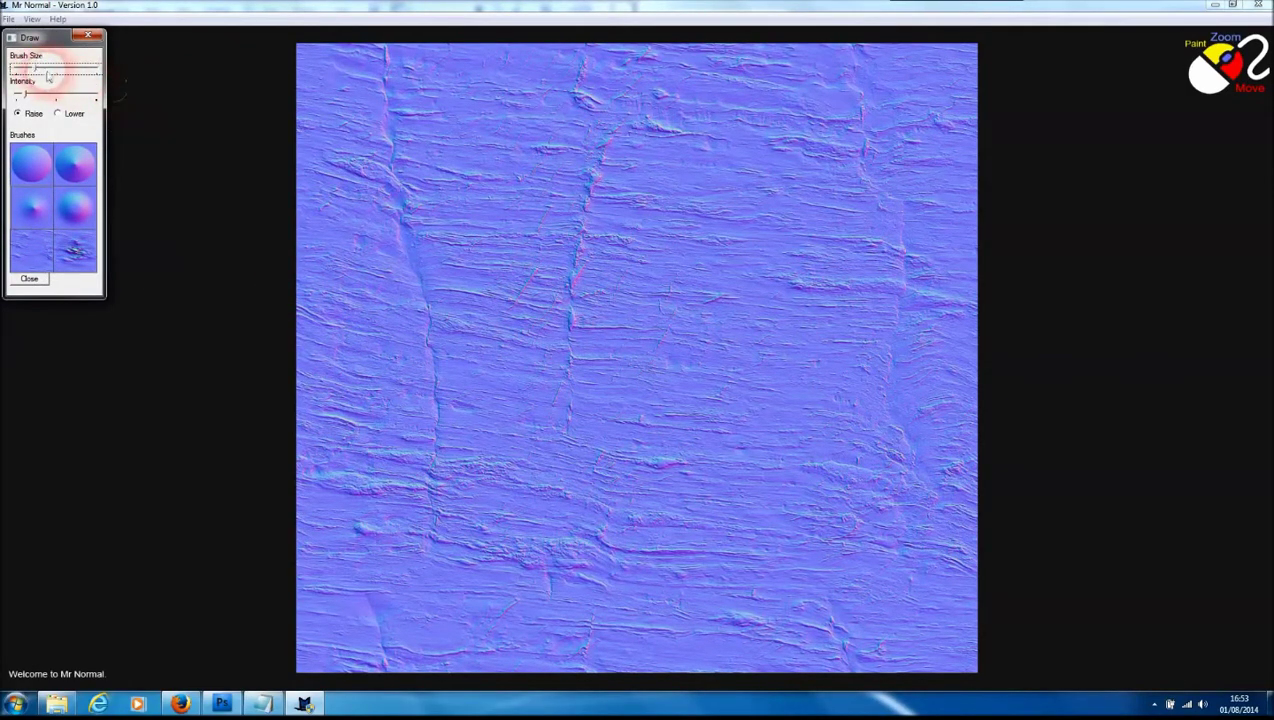
{"action": "left_click_drag", "start_coordinate": [24, 97], "coordinate": [33, 99]}
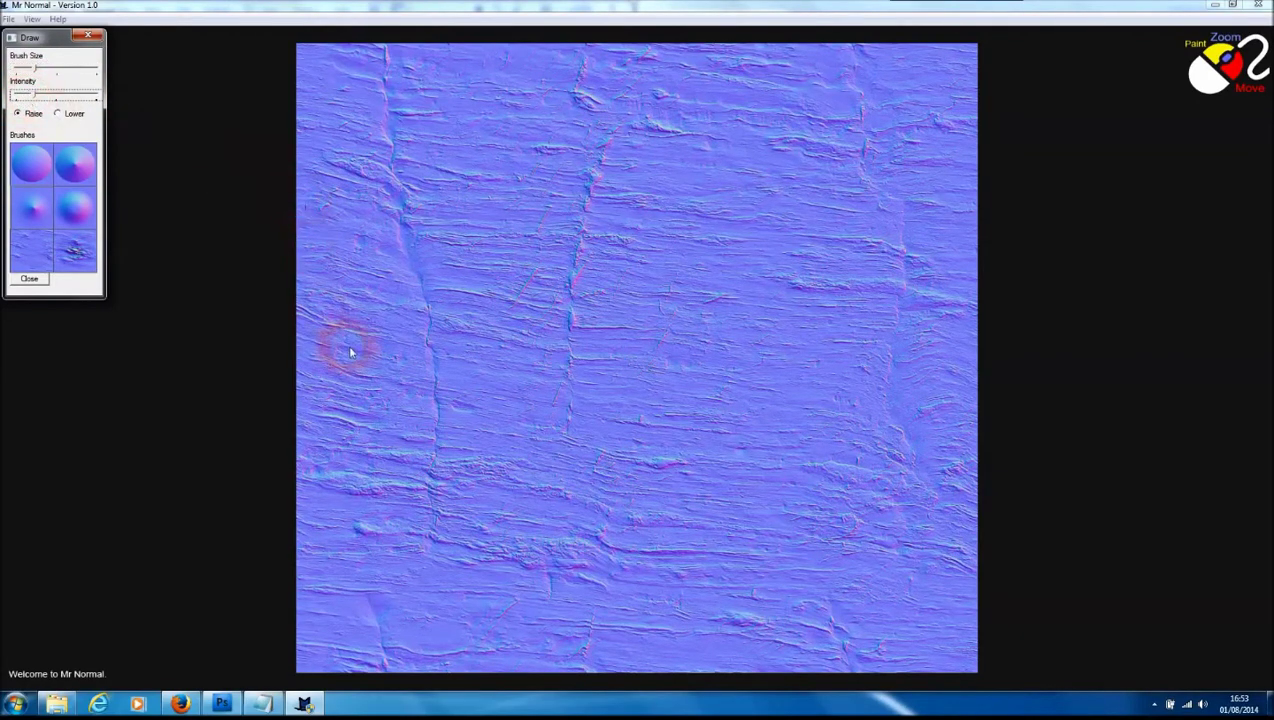
{"action": "mouse_move", "coordinate": [328, 487]}
{"action": "left_mouse_down"}
{"action": "mouse_move", "coordinate": [416, 510]}
{"action": "mouse_move", "coordinate": [364, 538]}
{"action": "mouse_move", "coordinate": [440, 540]}
{"action": "mouse_move", "coordinate": [527, 567]}
{"action": "mouse_move", "coordinate": [599, 560]}
{"action": "left_mouse_up"}
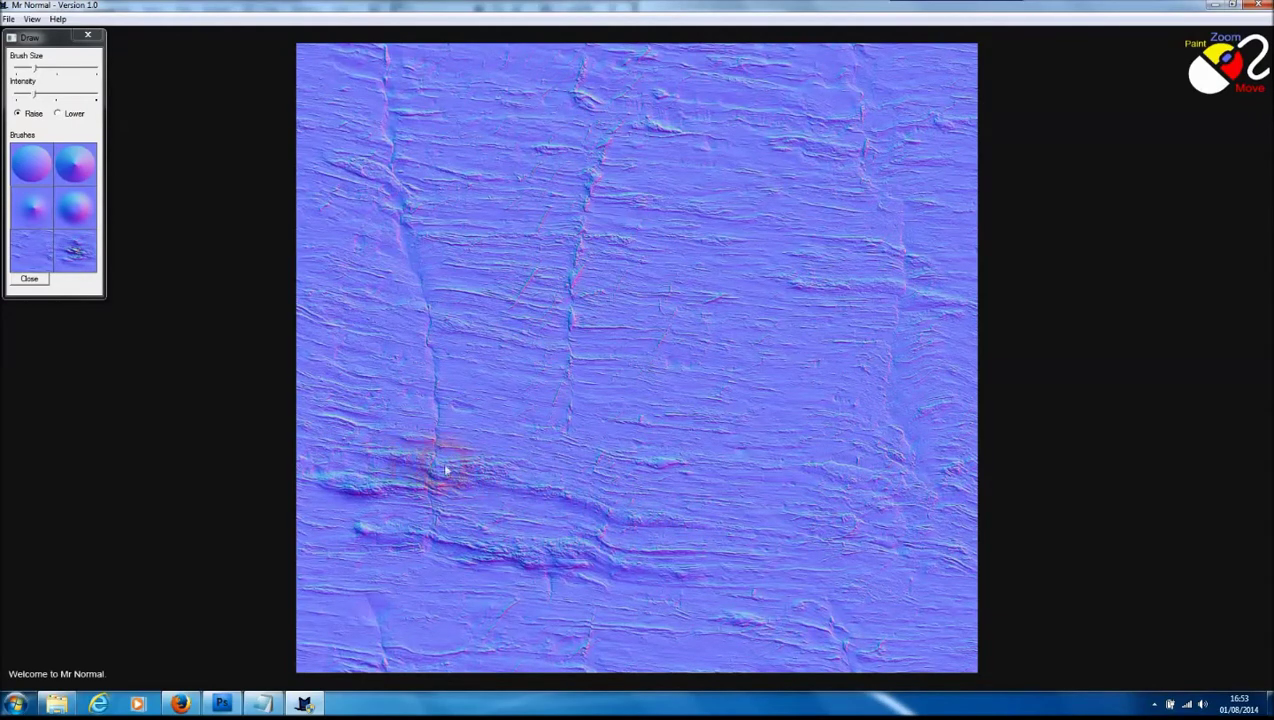
{"action": "left_click_drag", "start_coordinate": [786, 290], "coordinate": [822, 293]}
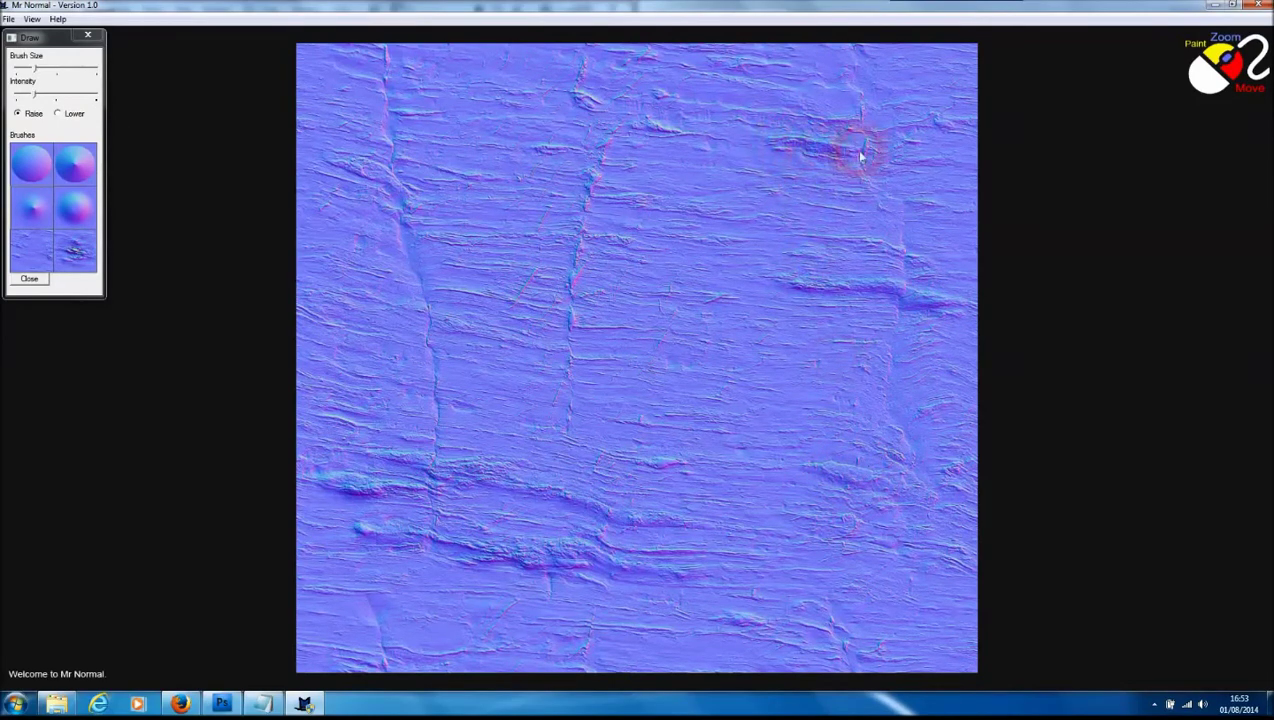
Step: Preview the painted rock map on the 3D plane, then return to the flat canvas
{"action": "right_click", "coordinate": [642, 318]}
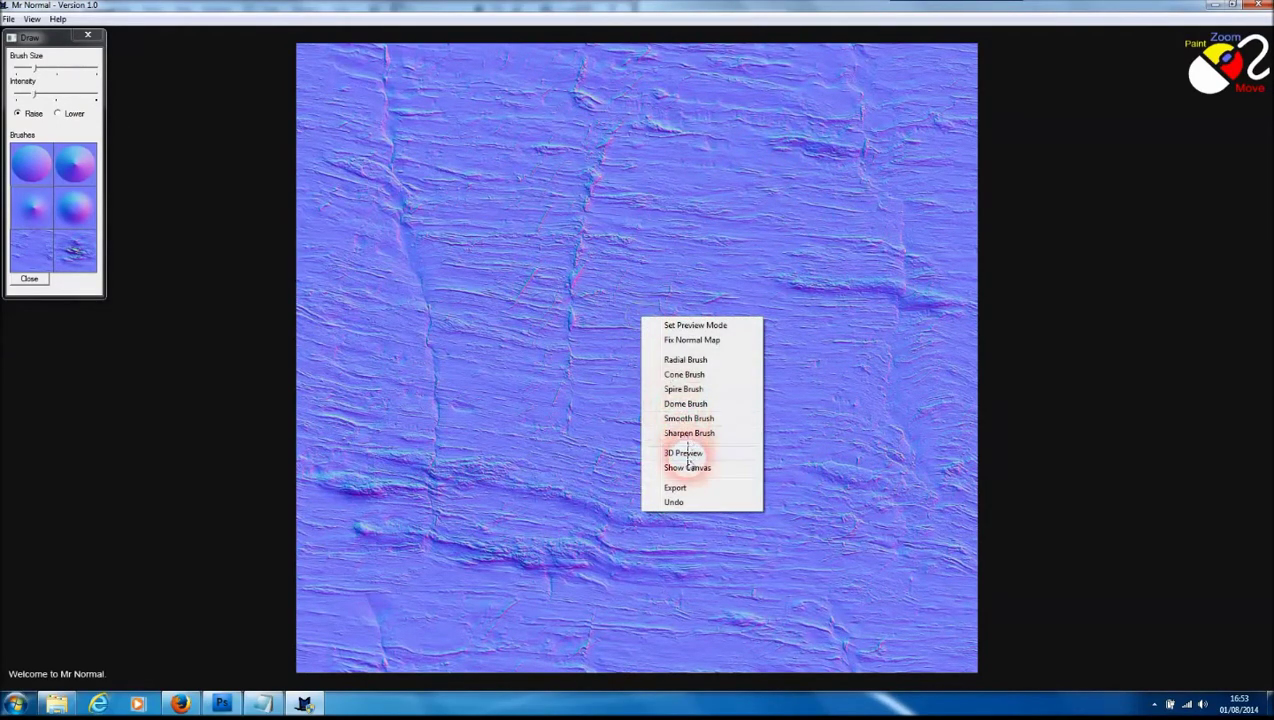
{"action": "left_click", "coordinate": [685, 453]}
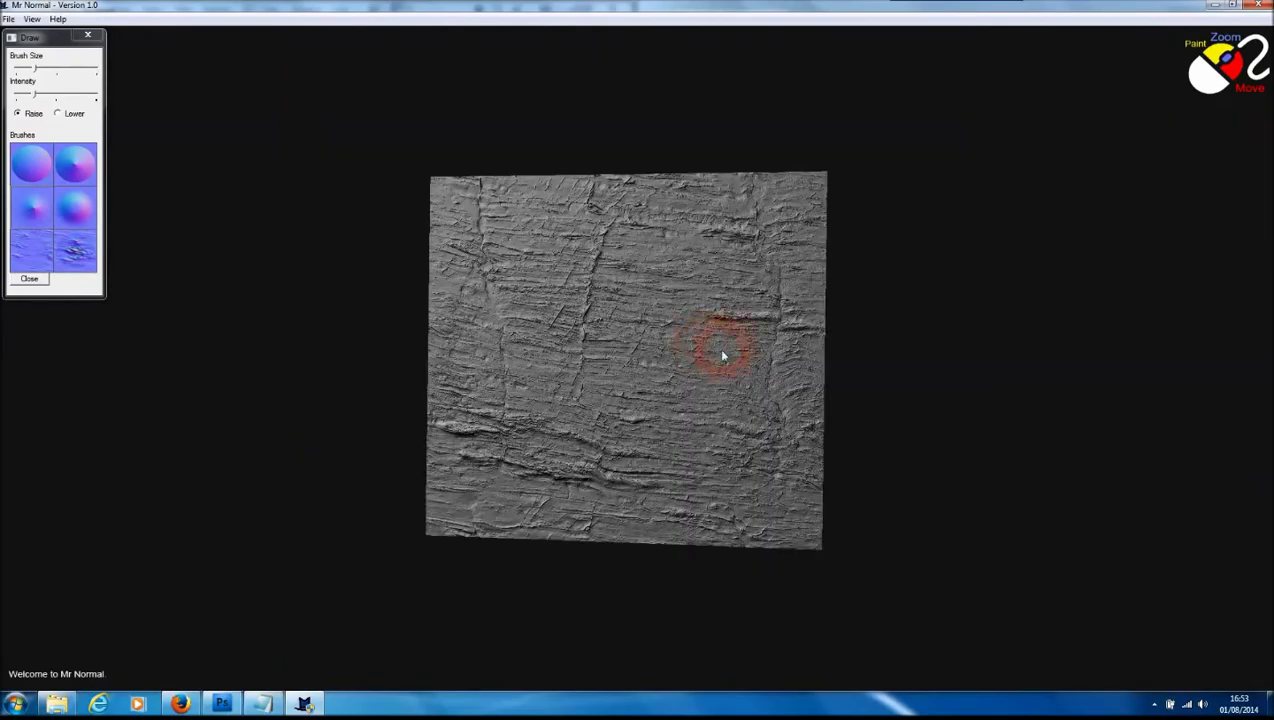
{"action": "left_click_drag", "start_coordinate": [722, 355], "coordinate": [433, 338]}
{"action": "scroll", "coordinate": [437, 355], "scroll_direction": "up", "scroll_amount": 3}
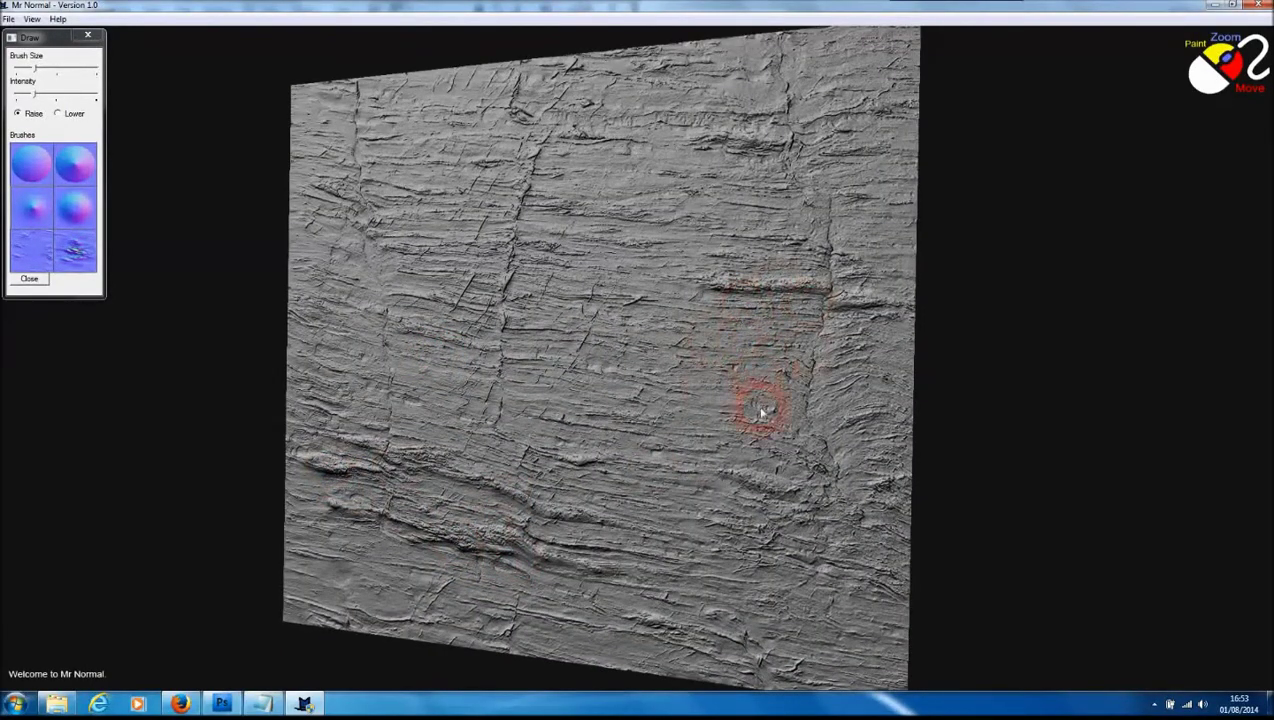
{"action": "right_click", "coordinate": [624, 368]}
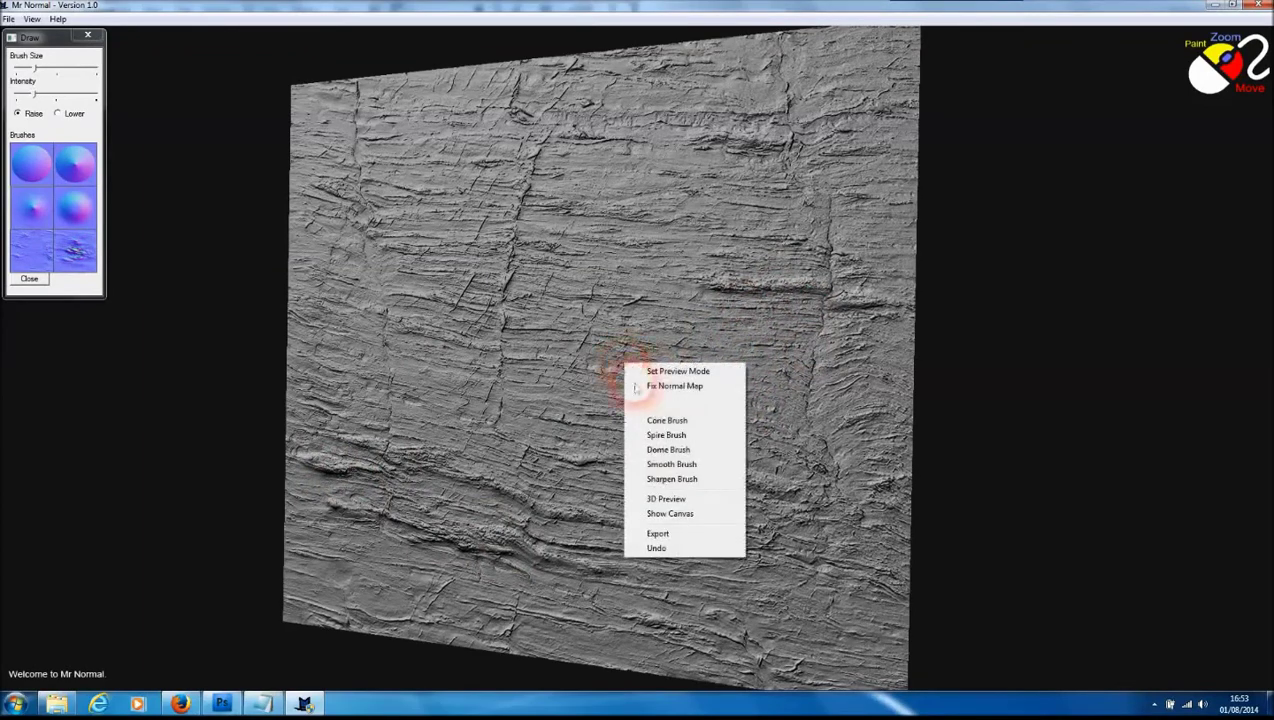
{"action": "left_click", "coordinate": [685, 519]}
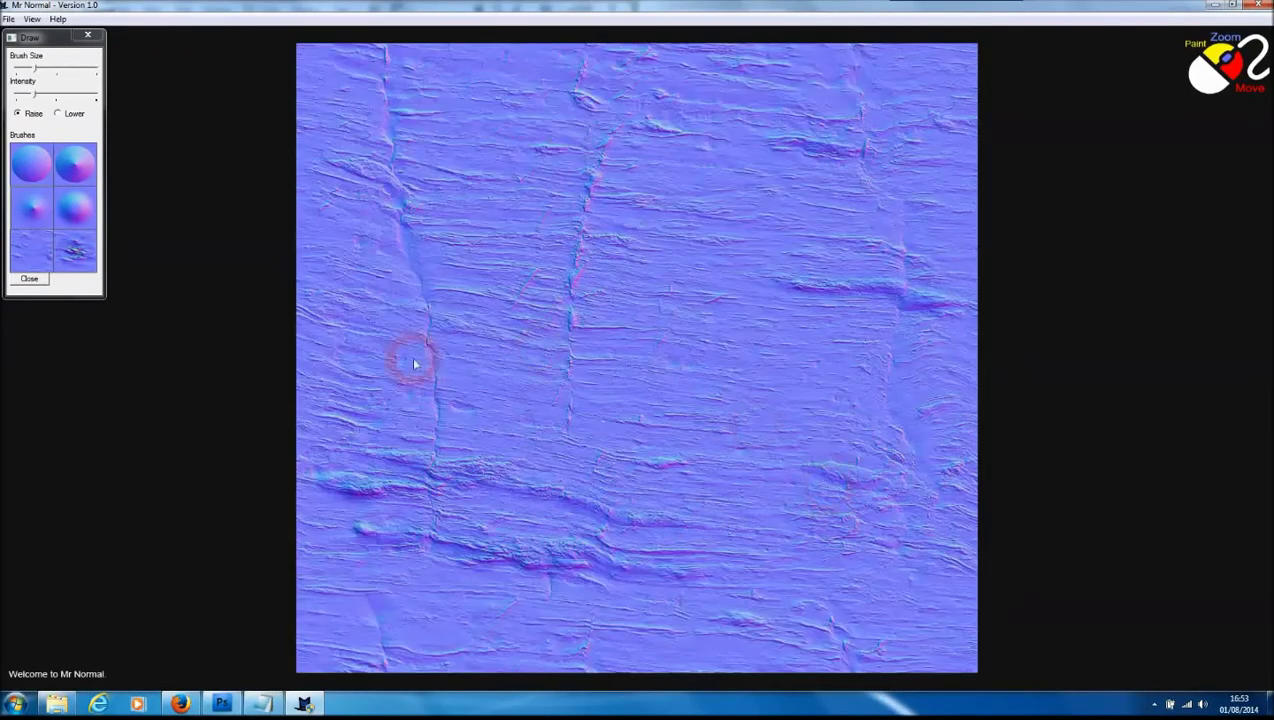
Step: Enlarge the brush and paint three strokes across the map's middle, then a smaller lower stroke
{"action": "left_click", "coordinate": [30, 278]}
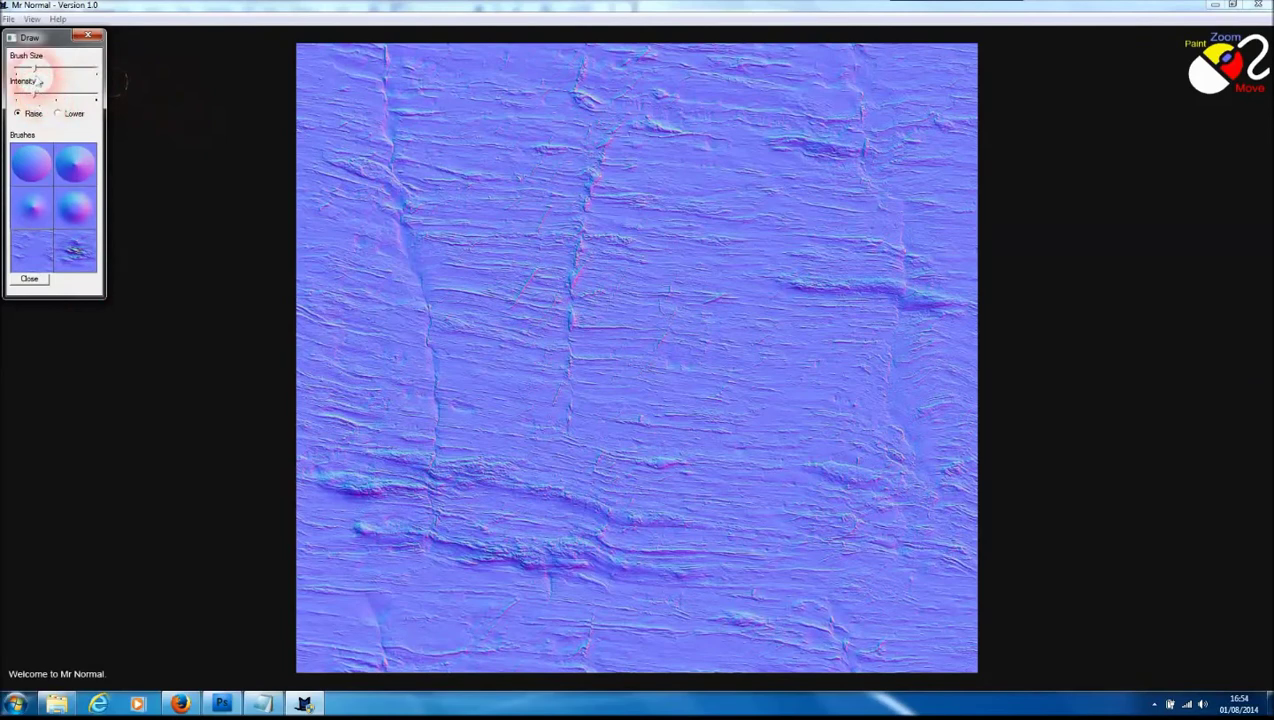
{"action": "left_click_drag", "start_coordinate": [35, 68], "coordinate": [46, 95]}
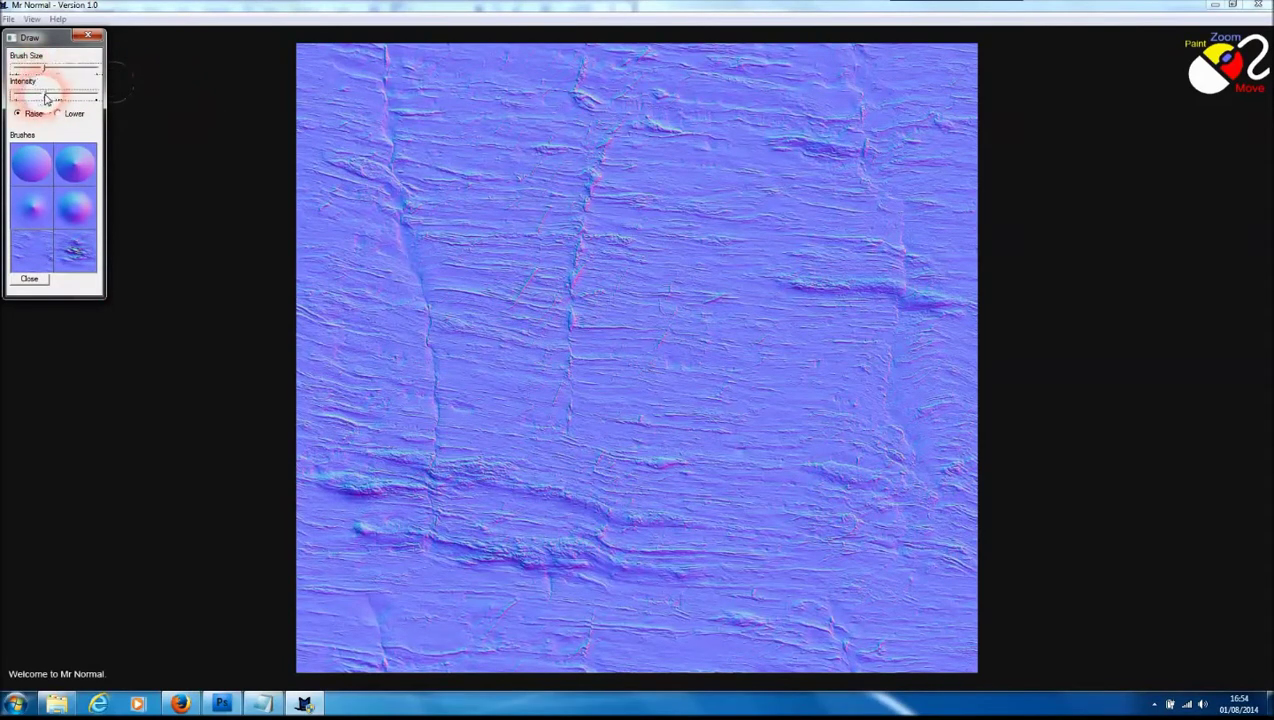
{"action": "mouse_move", "coordinate": [630, 359]}
{"action": "left_mouse_down"}
{"action": "mouse_move", "coordinate": [805, 361]}
{"action": "mouse_move", "coordinate": [734, 336]}
{"action": "mouse_move", "coordinate": [856, 344]}
{"action": "left_mouse_up"}
{"action": "mouse_move", "coordinate": [742, 364]}
{"action": "left_mouse_down"}
{"action": "mouse_move", "coordinate": [660, 380]}
{"action": "mouse_move", "coordinate": [766, 412]}
{"action": "mouse_move", "coordinate": [492, 385]}
{"action": "mouse_move", "coordinate": [463, 358]}
{"action": "mouse_move", "coordinate": [343, 354]}
{"action": "left_mouse_up"}
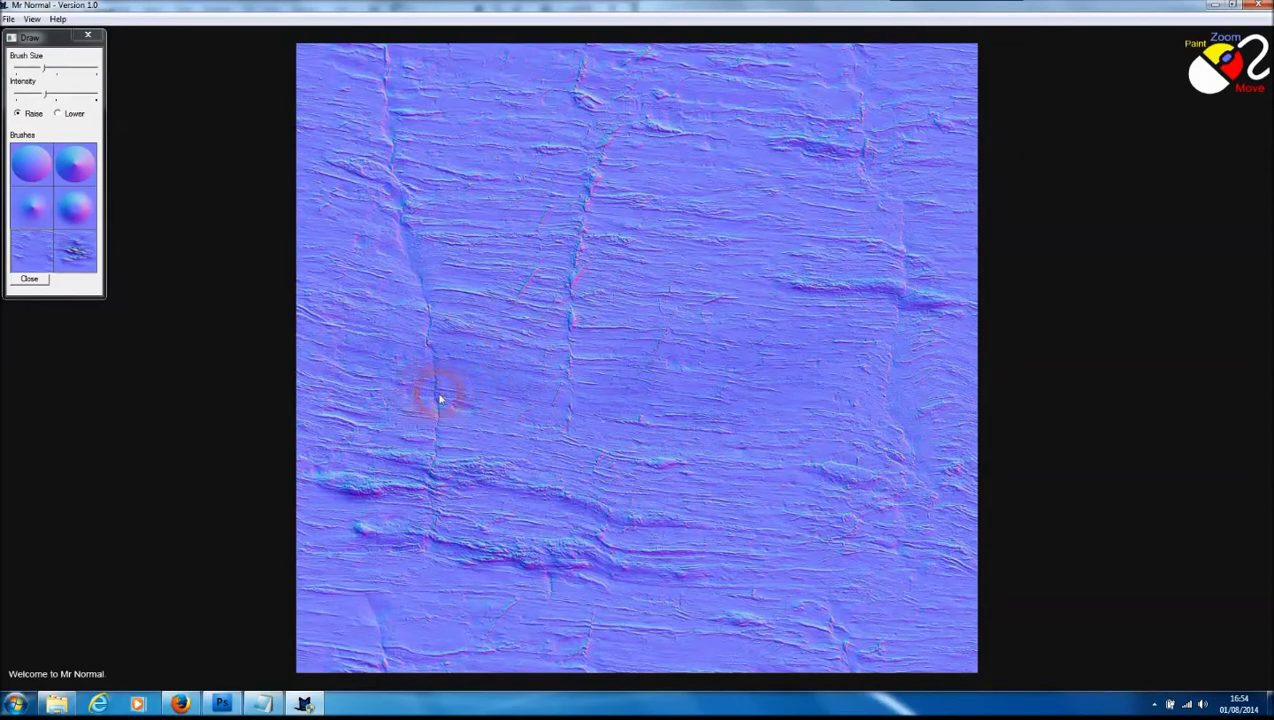
{"action": "mouse_move", "coordinate": [440, 400]}
{"action": "left_mouse_down"}
{"action": "mouse_move", "coordinate": [705, 430]}
{"action": "mouse_move", "coordinate": [815, 420]}
{"action": "left_mouse_up"}
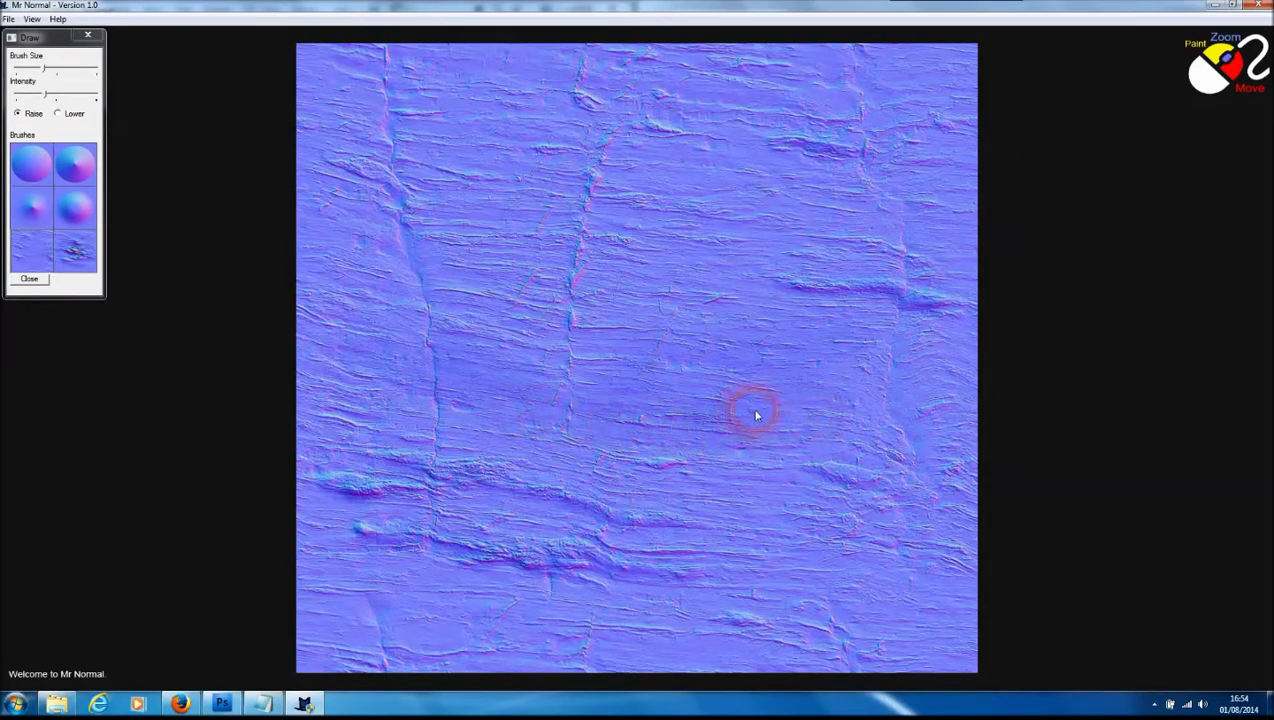
{"action": "left_click", "coordinate": [45, 70]}
{"action": "left_click_drag", "start_coordinate": [45, 70], "coordinate": [35, 68]}
{"action": "mouse_move", "coordinate": [427, 498]}
{"action": "left_mouse_down"}
{"action": "mouse_move", "coordinate": [543, 562]}
{"action": "mouse_move", "coordinate": [603, 524]}
{"action": "left_mouse_up"}
Step: Inspect the new strokes' relief on the lit 3D plane, then go back to the flat map
{"action": "right_click", "coordinate": [642, 417]}
{"action": "left_click", "coordinate": [697, 541]}
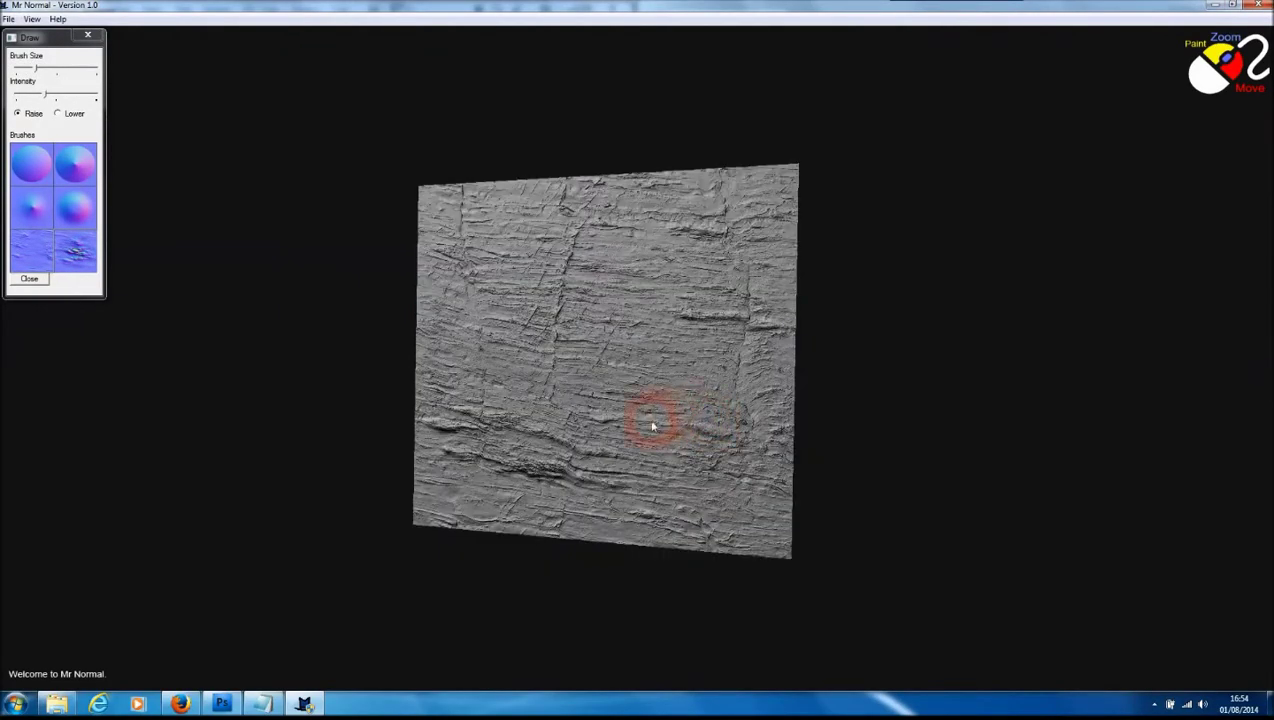
{"action": "left_click_drag", "start_coordinate": [652, 427], "coordinate": [738, 432]}
{"action": "left_click_drag", "start_coordinate": [622, 412], "coordinate": [562, 407]}
{"action": "scroll", "coordinate": [653, 390], "scroll_direction": "up", "scroll_amount": 2}
{"action": "scroll", "coordinate": [565, 418], "scroll_direction": "up", "scroll_amount": 3}
{"action": "scroll", "coordinate": [565, 418], "scroll_direction": "up", "scroll_amount": 3}
{"action": "scroll", "coordinate": [503, 420], "scroll_direction": "up", "scroll_amount": 2}
{"action": "left_click_drag", "start_coordinate": [440, 527], "coordinate": [341, 672]}
{"action": "scroll", "coordinate": [428, 620], "scroll_direction": "up", "scroll_amount": 2}
{"action": "scroll", "coordinate": [420, 622], "scroll_direction": "down", "scroll_amount": 2}
{"action": "mouse_move", "coordinate": [432, 620]}
{"action": "left_mouse_down"}
{"action": "mouse_move", "coordinate": [449, 660]}
{"action": "mouse_move", "coordinate": [428, 630]}
{"action": "left_mouse_up"}
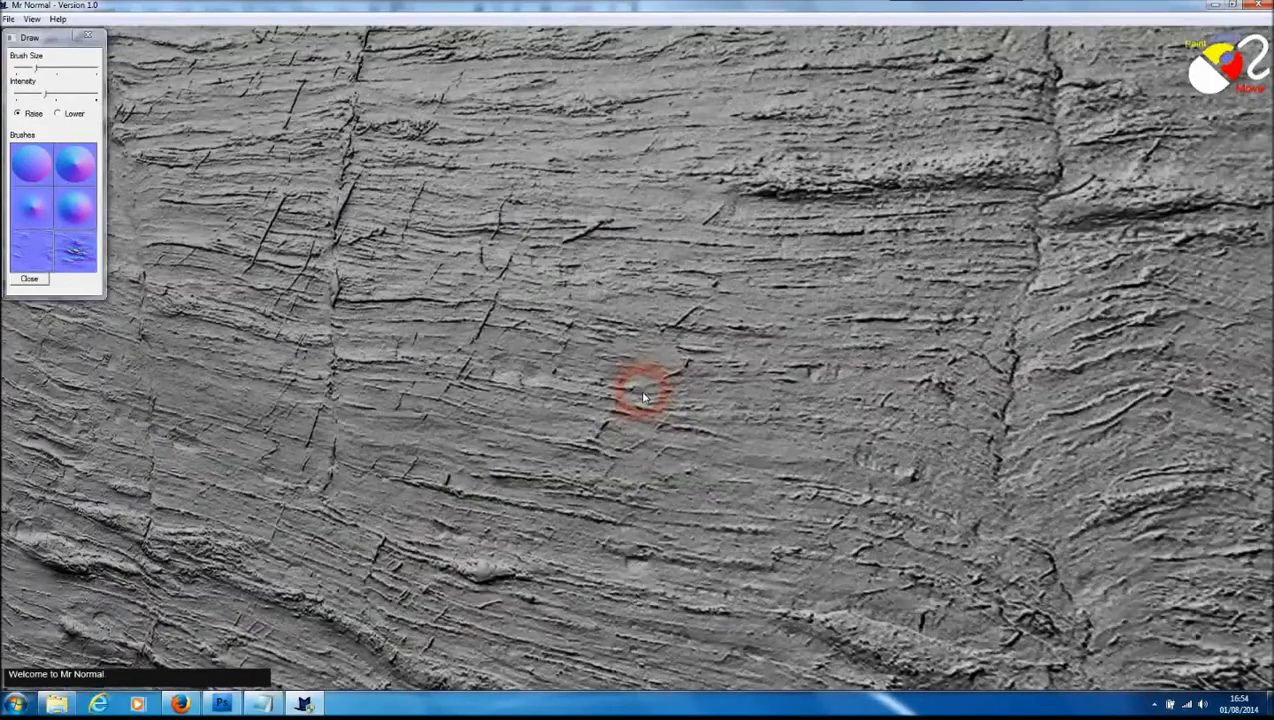
{"action": "left_click_drag", "start_coordinate": [643, 393], "coordinate": [583, 412]}
{"action": "right_click", "coordinate": [583, 412]}
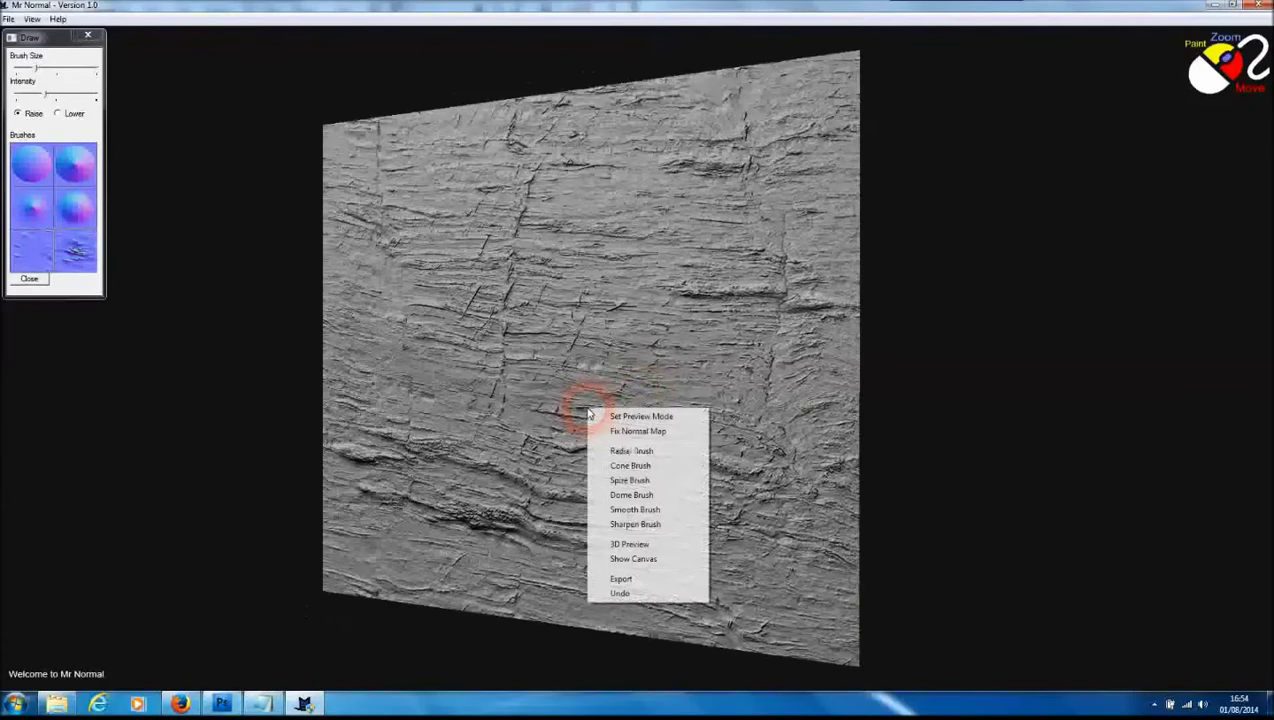
{"action": "left_click", "coordinate": [630, 561]}
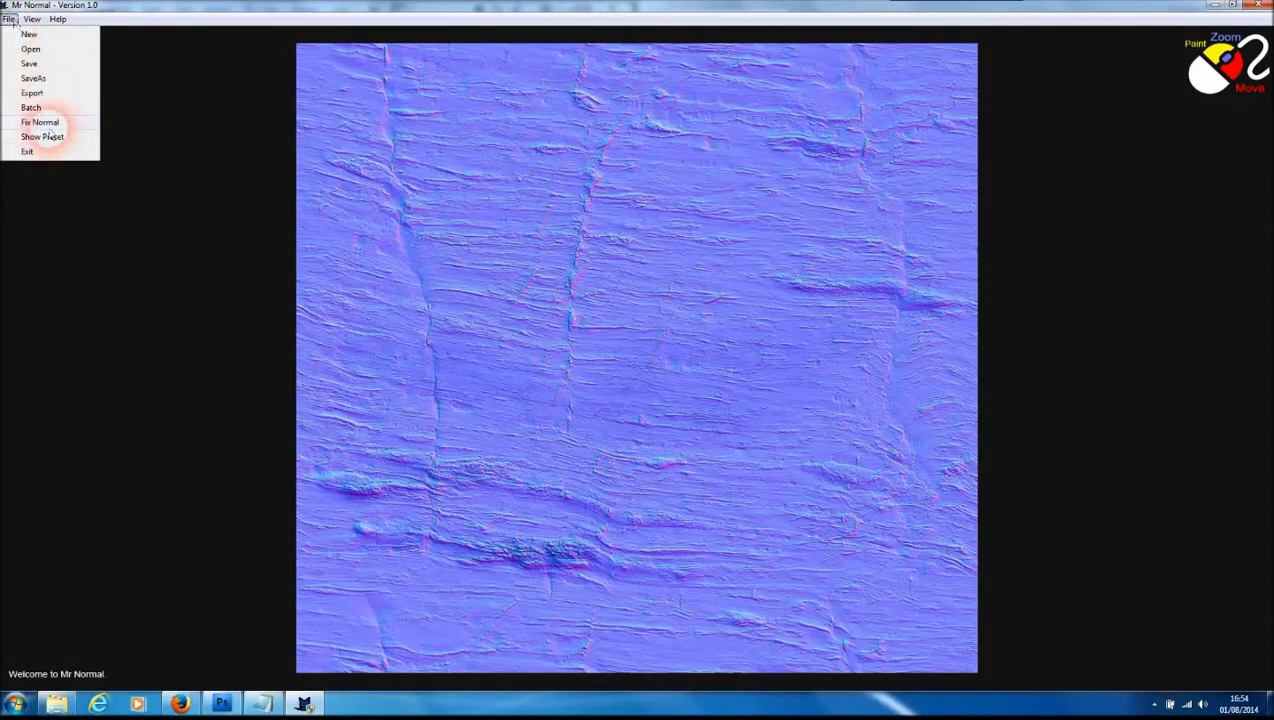
Step: Load Black_Schist_normal.png from file into Fix Normal
{"action": "left_click", "coordinate": [45, 122]}
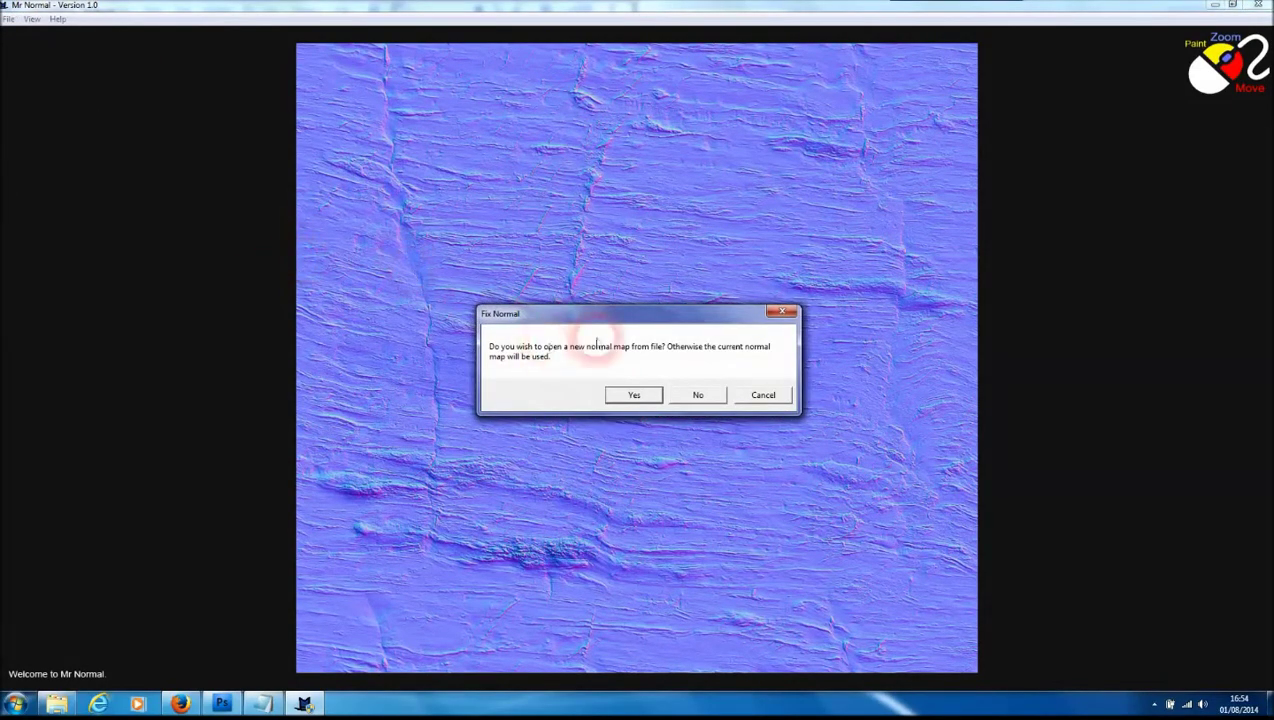
{"action": "left_click", "coordinate": [634, 397]}
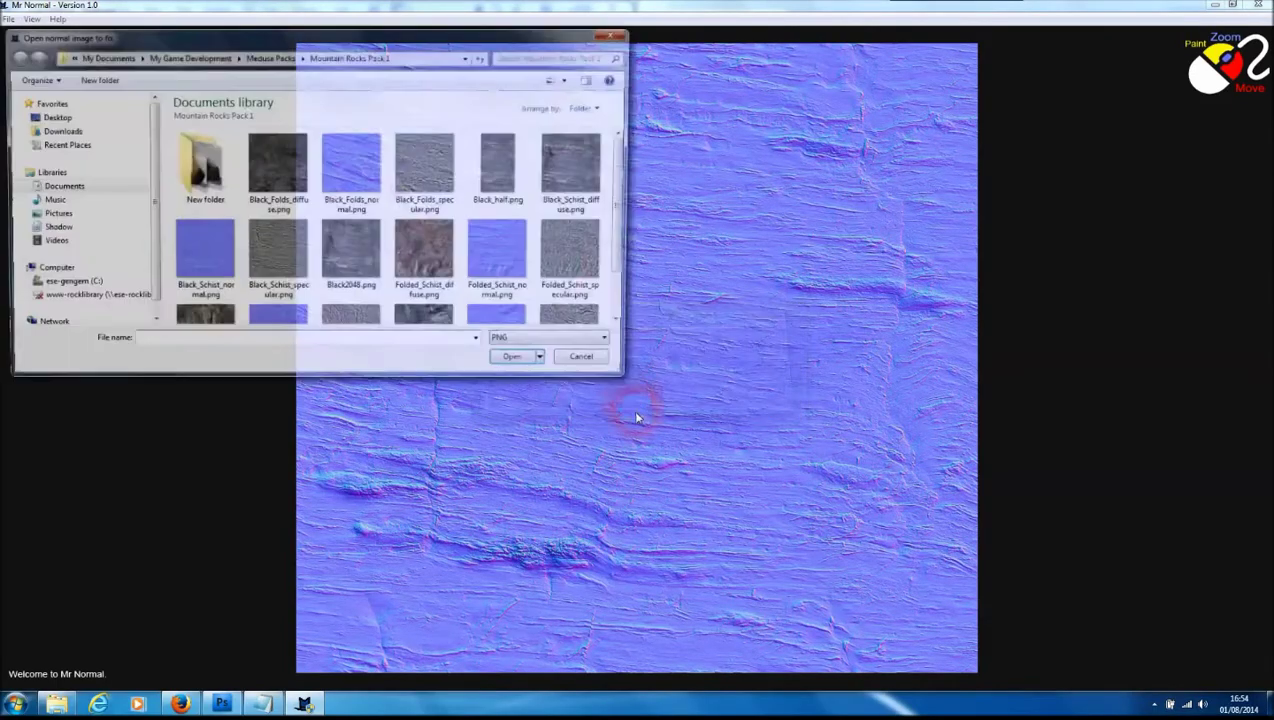
{"action": "left_click", "coordinate": [200, 262]}
{"action": "left_click", "coordinate": [513, 365]}
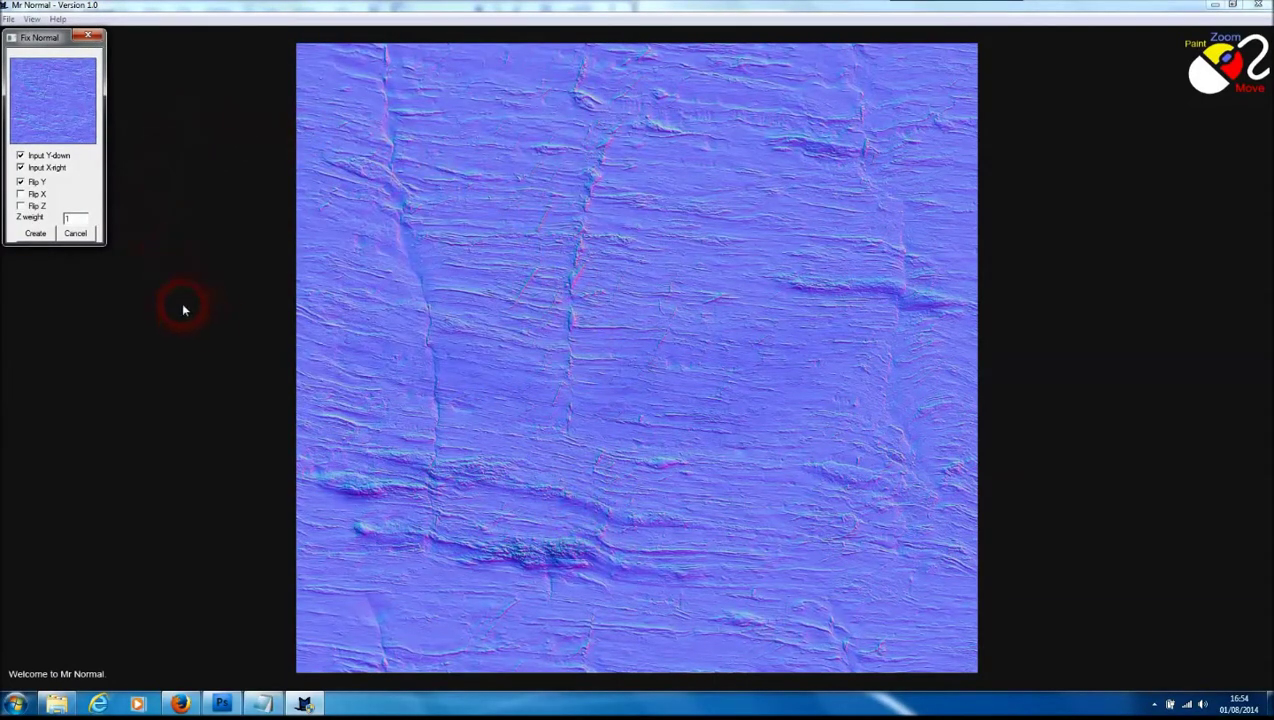
Step: Regenerate the map without Flip Y, then again with Flip Y restored
{"action": "left_click", "coordinate": [21, 182]}
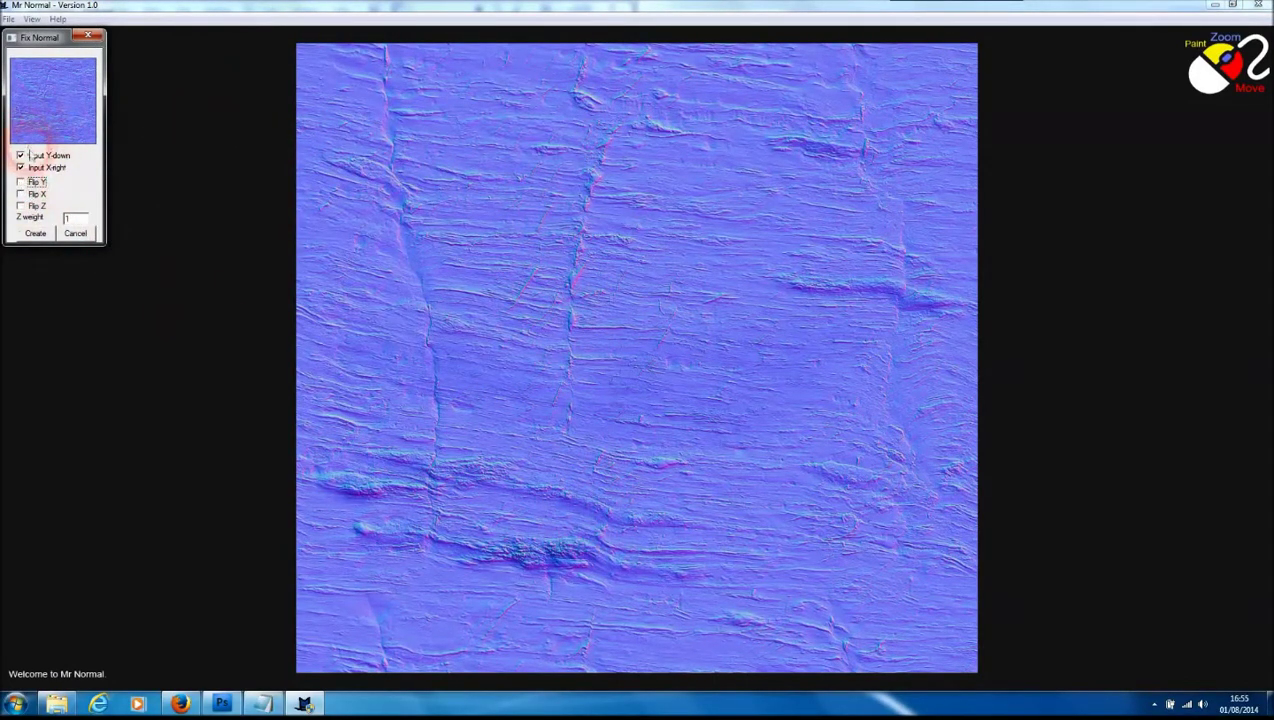
{"action": "left_click", "coordinate": [42, 235]}
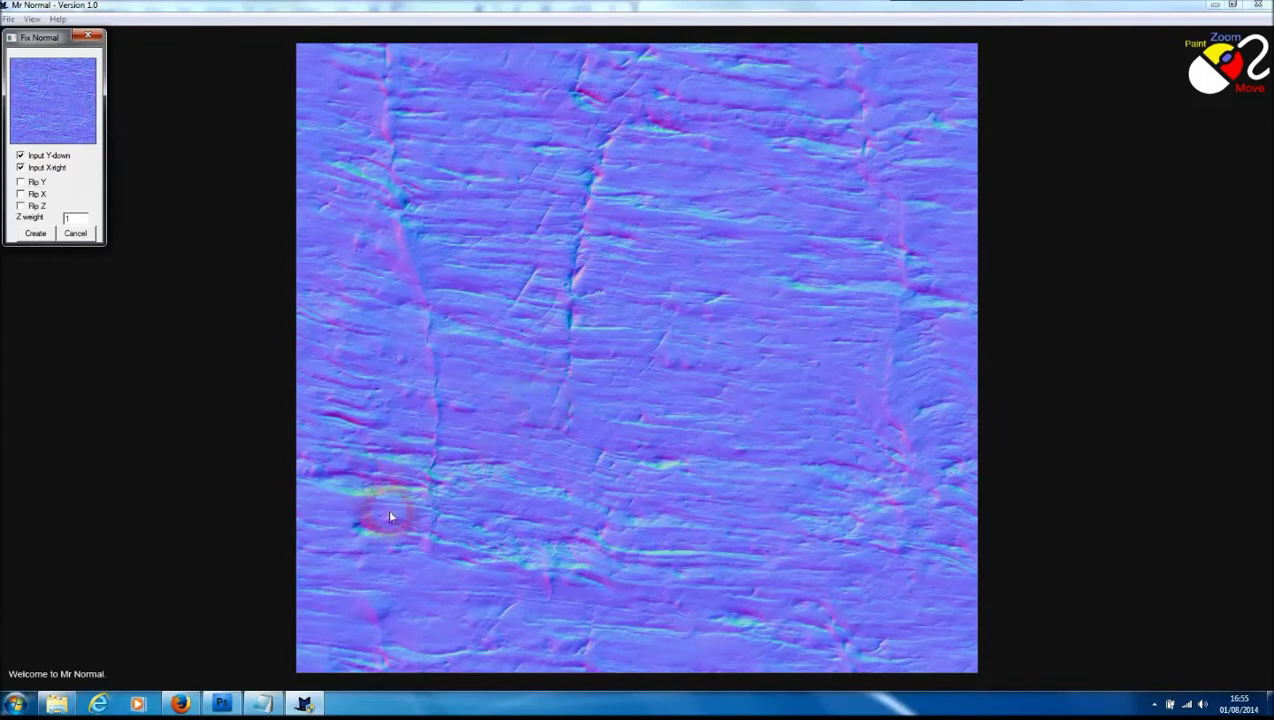
{"action": "left_click", "coordinate": [30, 183]}
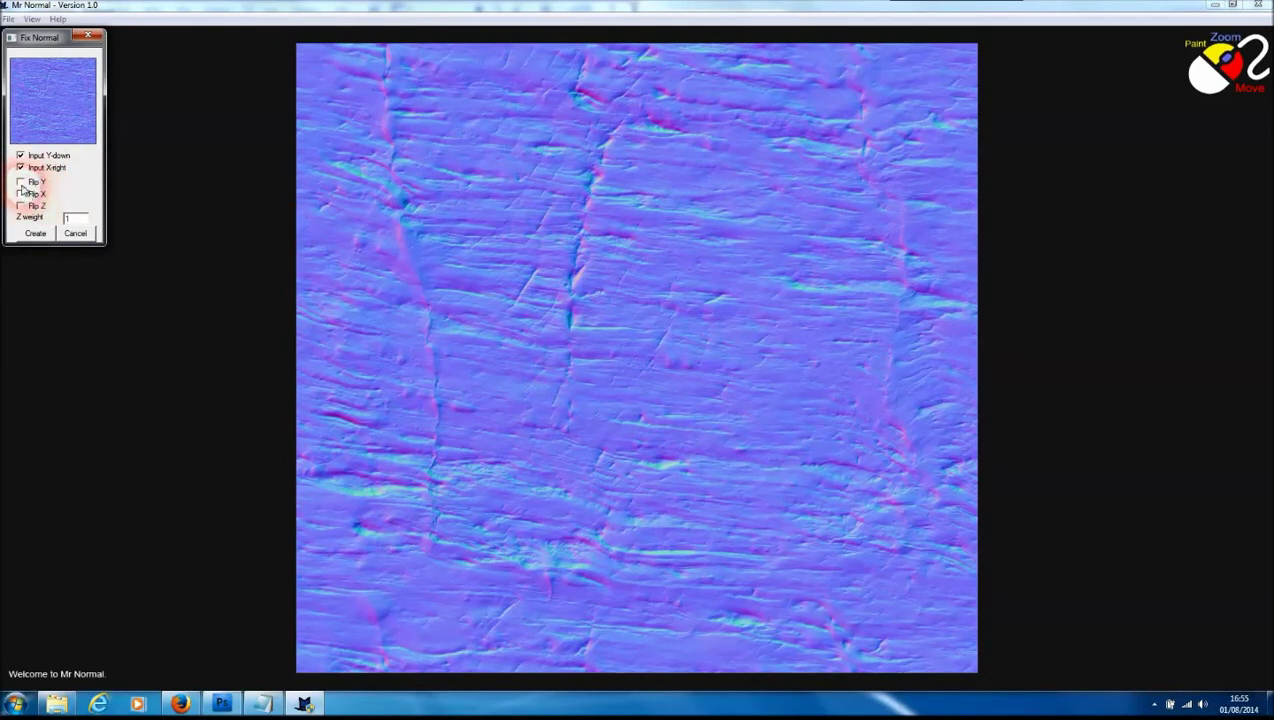
{"action": "left_click", "coordinate": [46, 236]}
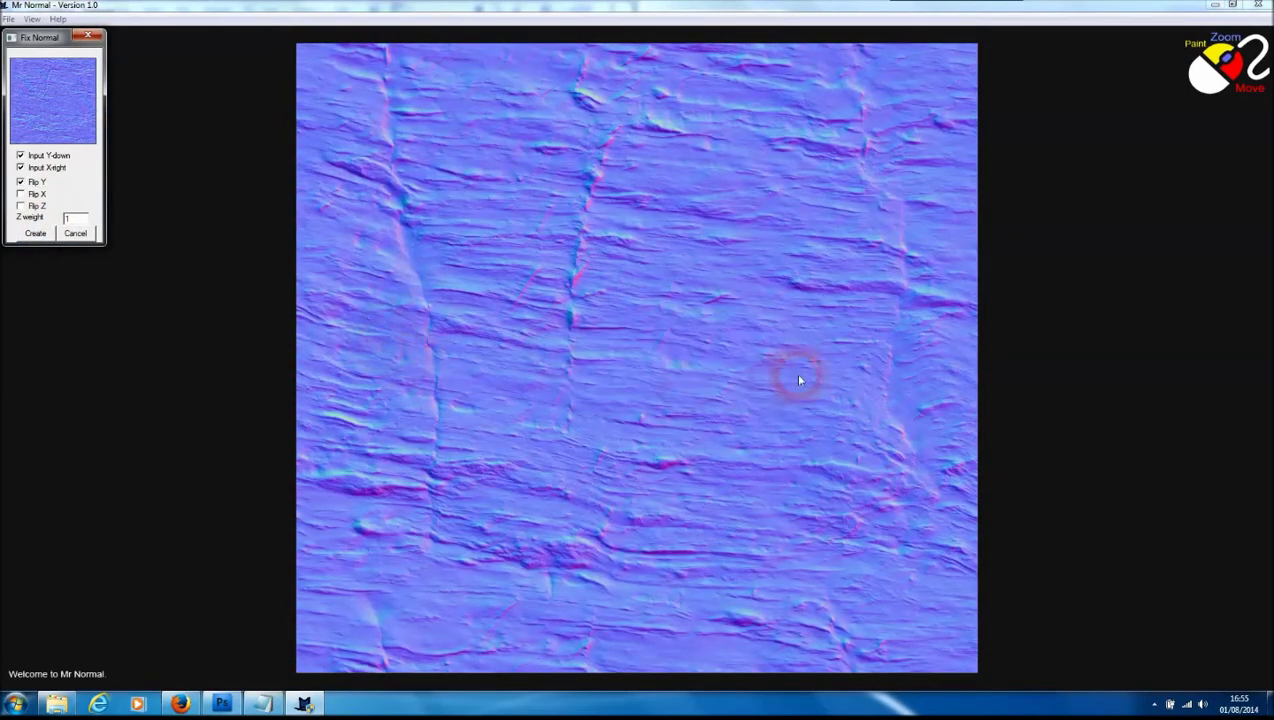
Step: Regenerate the map with Flip Z on and Flip Y off
{"action": "left_click", "coordinate": [20, 182]}
{"action": "left_click", "coordinate": [20, 205]}
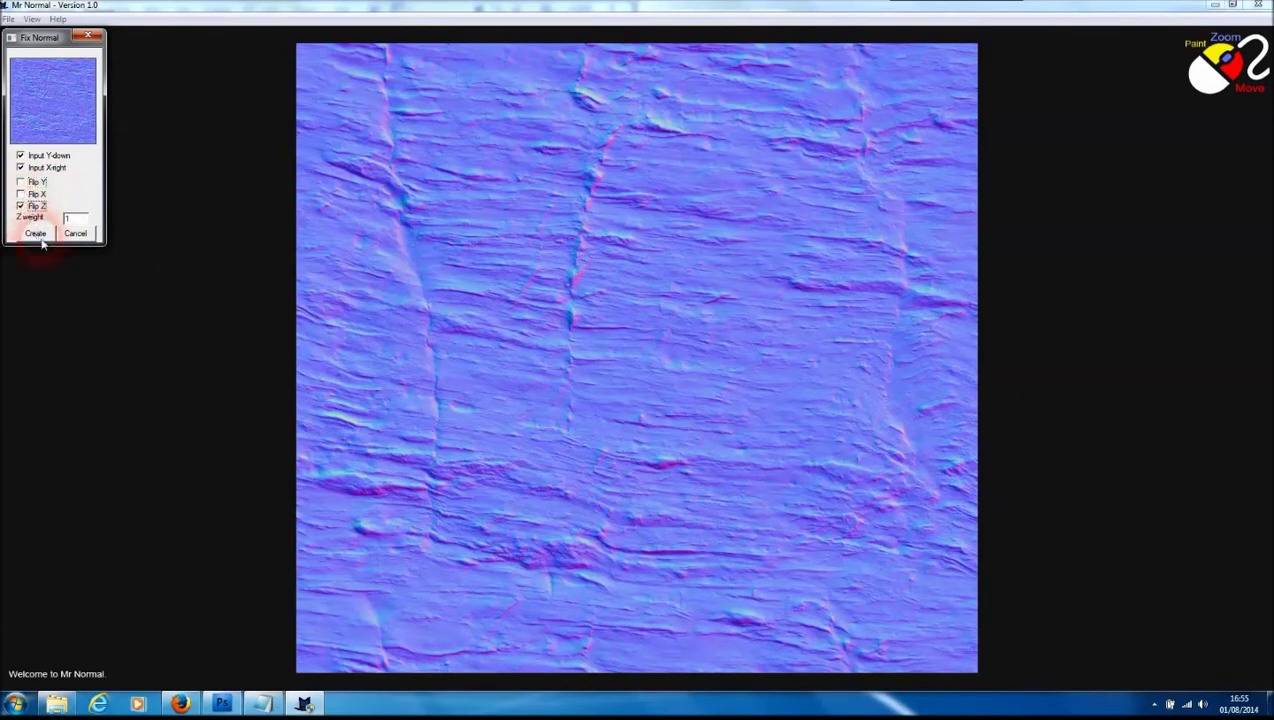
{"action": "left_click", "coordinate": [35, 233]}
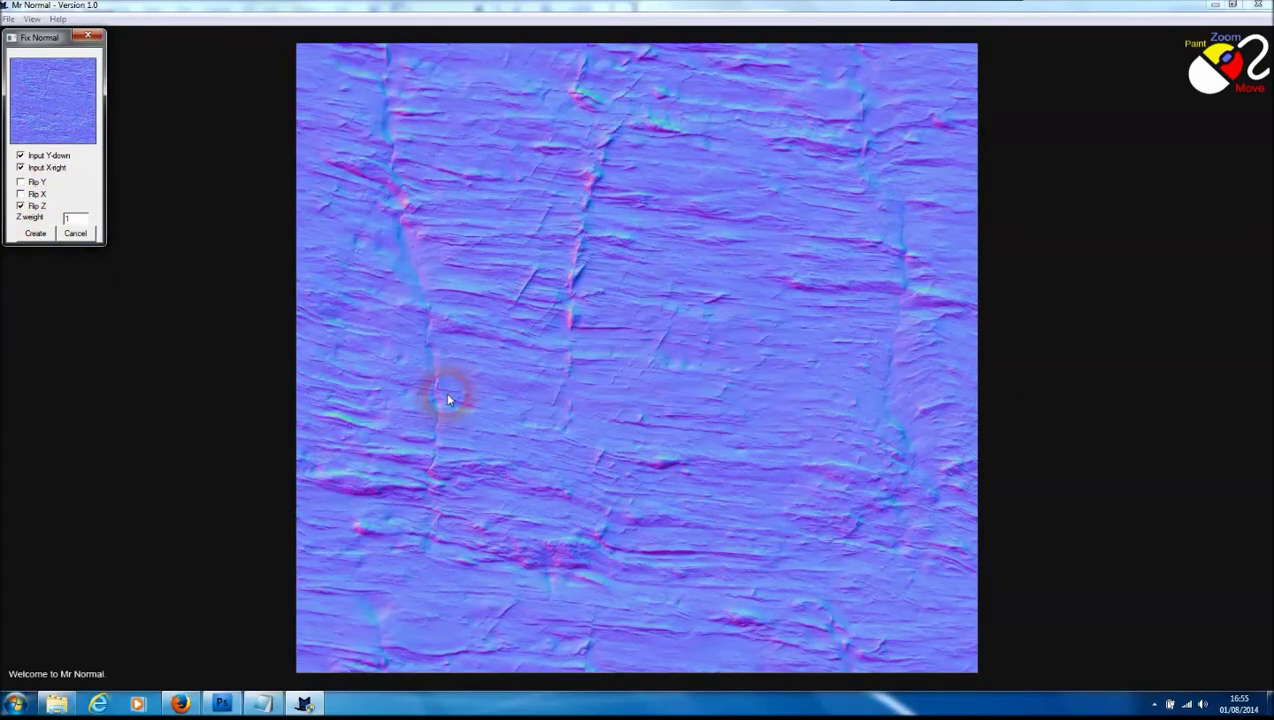
{"action": "right_click", "coordinate": [607, 288]}
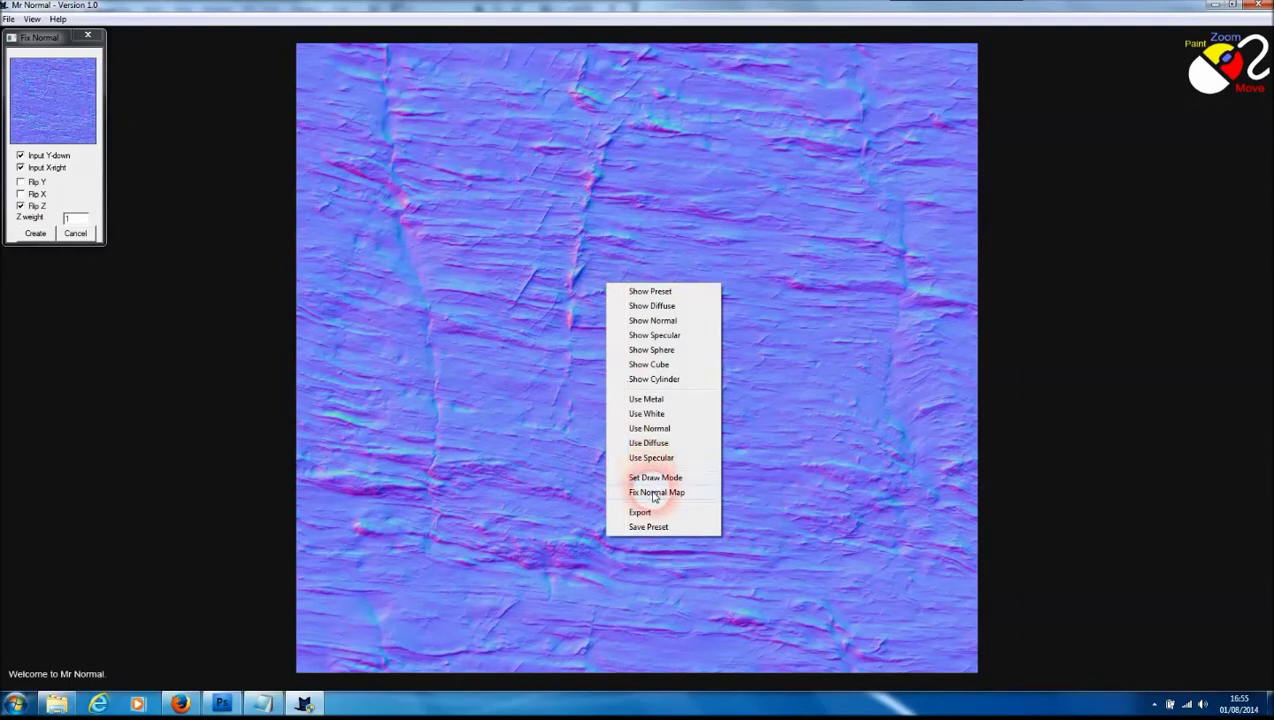
Step: In the 3D preview, regenerate the map with Flip Z turned off and check its relief
{"action": "left_click", "coordinate": [667, 366]}
{"action": "scroll", "coordinate": [655, 341], "scroll_direction": "up", "scroll_amount": 3}
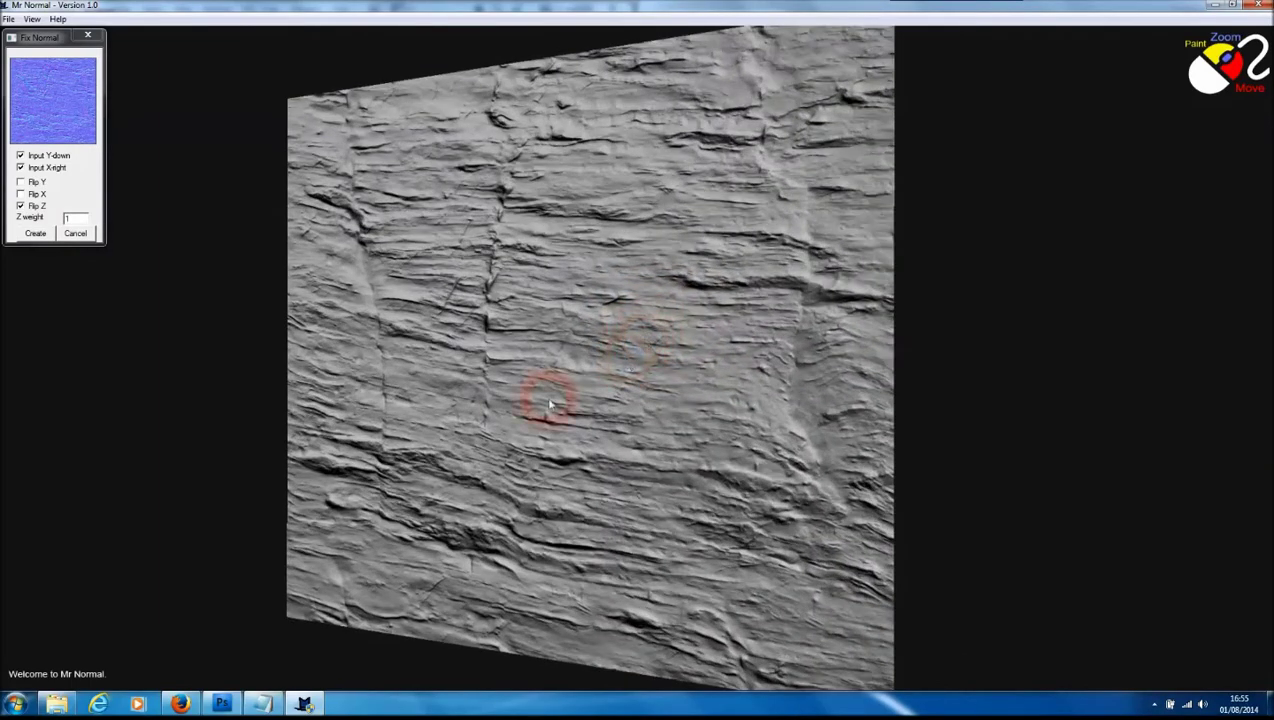
{"action": "mouse_move", "coordinate": [645, 338]}
{"action": "left_mouse_down"}
{"action": "mouse_move", "coordinate": [836, 371]}
{"action": "mouse_move", "coordinate": [591, 392]}
{"action": "mouse_move", "coordinate": [557, 375]}
{"action": "mouse_move", "coordinate": [636, 432]}
{"action": "mouse_move", "coordinate": [834, 430]}
{"action": "left_mouse_up"}
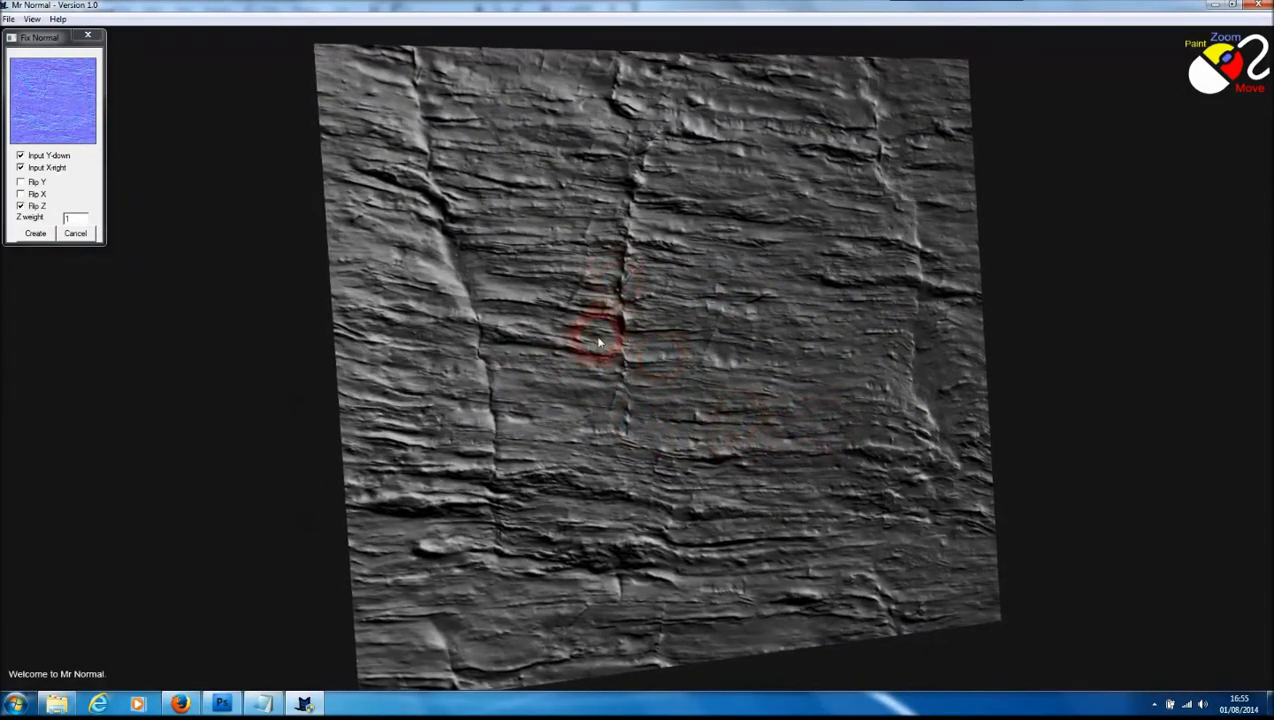
{"action": "left_click_drag", "start_coordinate": [672, 350], "coordinate": [688, 337]}
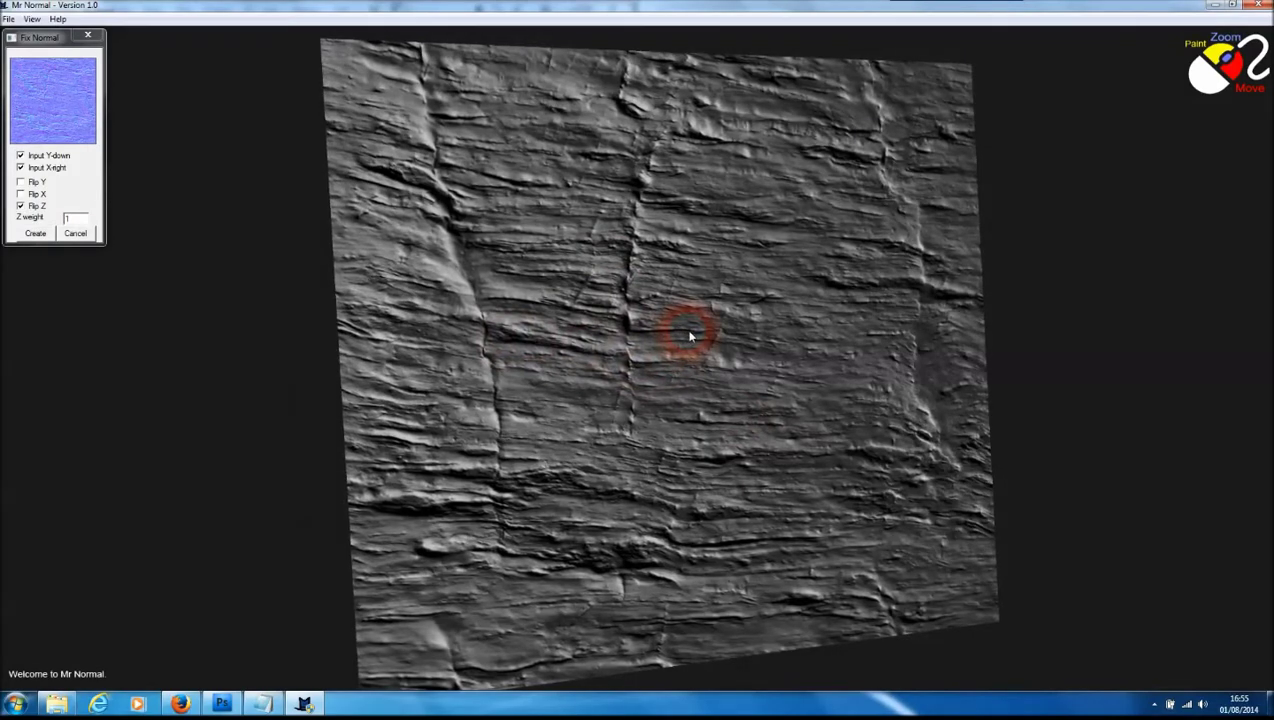
{"action": "left_click", "coordinate": [20, 205]}
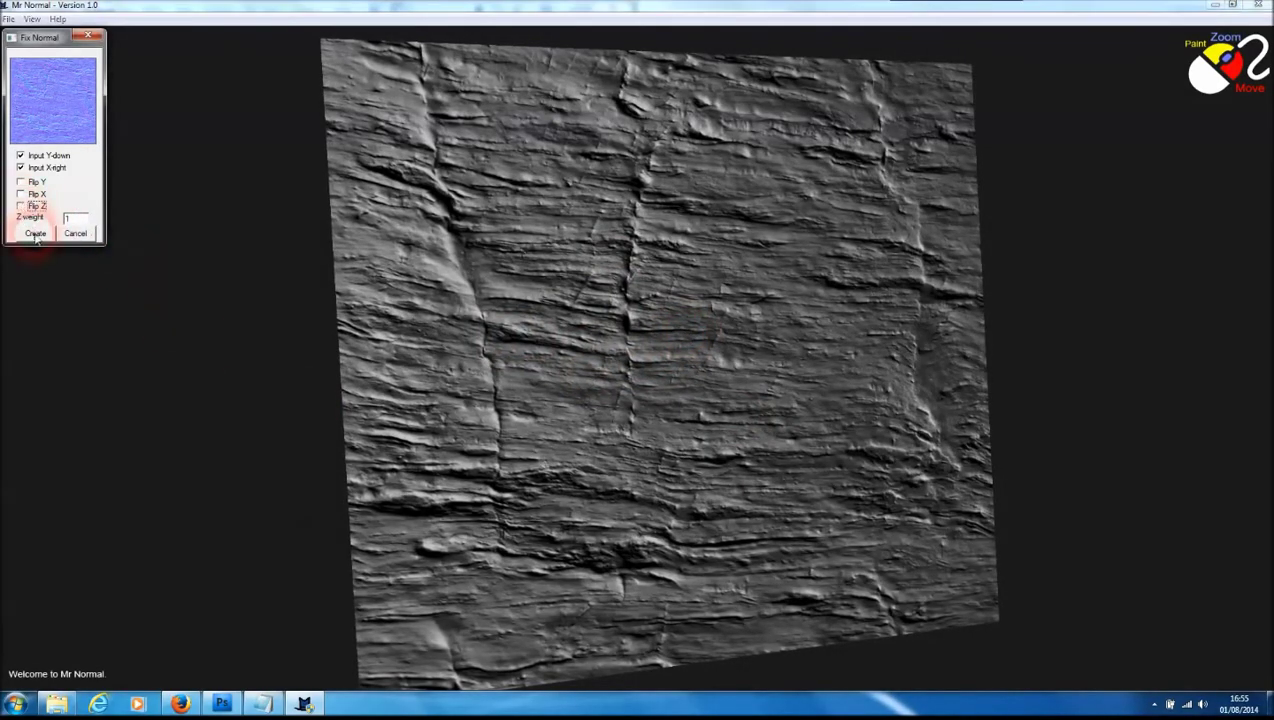
{"action": "left_click", "coordinate": [35, 233]}
{"action": "scroll", "coordinate": [330, 380], "scroll_direction": "down", "scroll_amount": 5}
{"action": "scroll", "coordinate": [560, 364], "scroll_direction": "up", "scroll_amount": 2}
{"action": "scroll", "coordinate": [597, 361], "scroll_direction": "up", "scroll_amount": 3}
{"action": "mouse_move", "coordinate": [597, 361]}
{"action": "left_mouse_down"}
{"action": "mouse_move", "coordinate": [577, 407]}
{"action": "mouse_move", "coordinate": [620, 397]}
{"action": "mouse_move", "coordinate": [455, 370]}
{"action": "mouse_move", "coordinate": [327, 378]}
{"action": "left_mouse_up"}
Step: Regenerate with a stronger Z weight (1.5, then 1.2) and inspect it on the plane
{"action": "double_click", "coordinate": [99, 218]}
{"action": "type", "text": "1"}
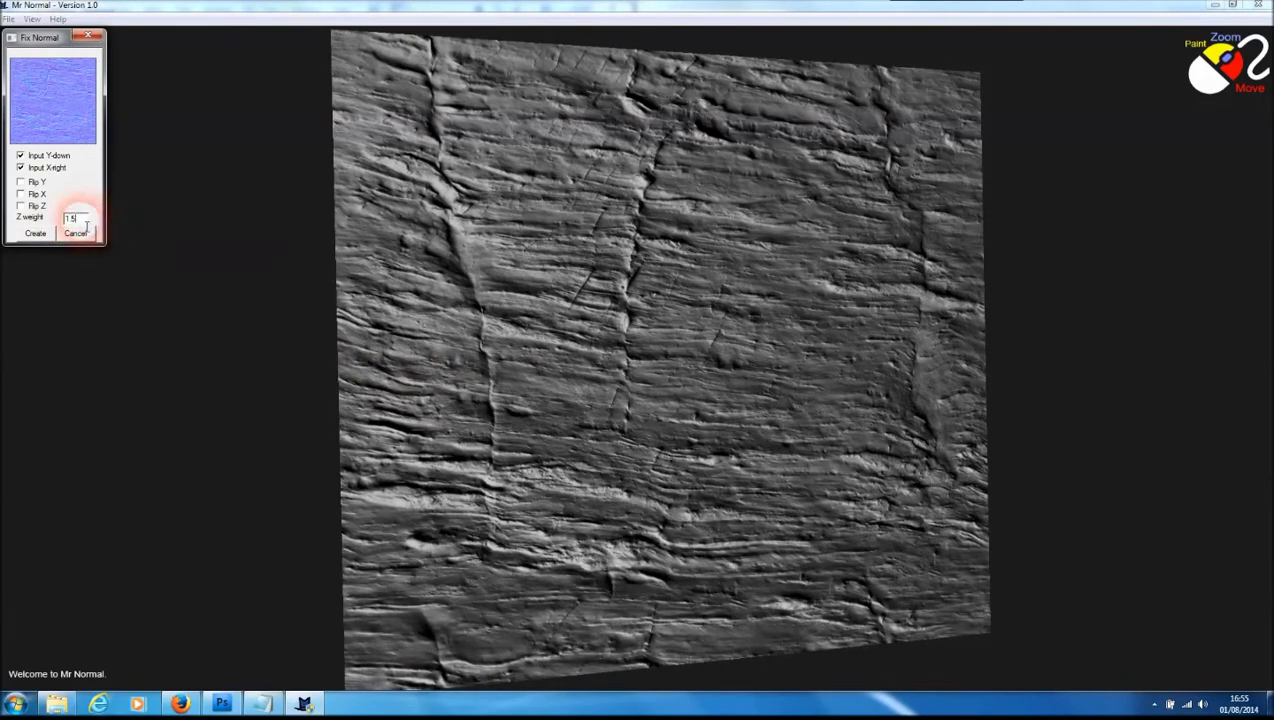
{"action": "left_click", "coordinate": [86, 218]}
{"action": "type", "text": "1.2"}
{"action": "left_click", "coordinate": [44, 234]}
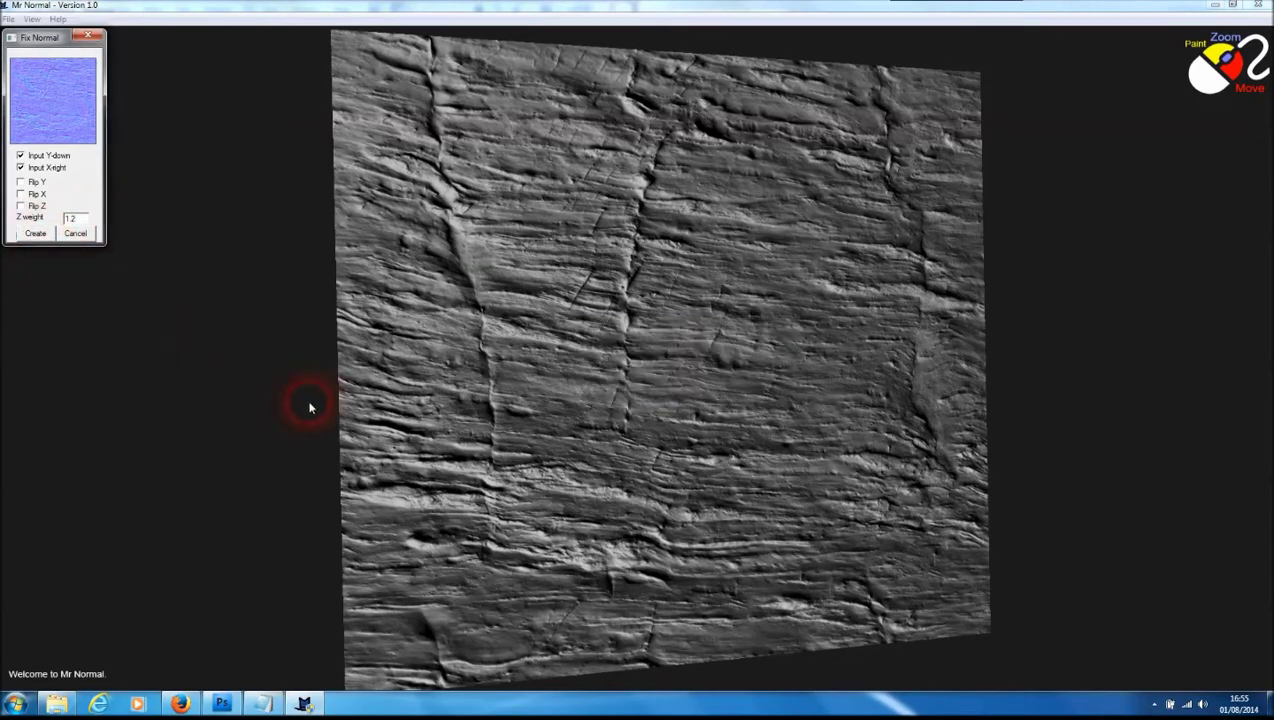
{"action": "scroll", "coordinate": [309, 407], "scroll_direction": "down", "scroll_amount": 3}
{"action": "left_click_drag", "start_coordinate": [490, 415], "coordinate": [558, 378]}
Step: Back on the flat map view, regenerate with a Z weight of 0.5
{"action": "right_click", "coordinate": [552, 380]}
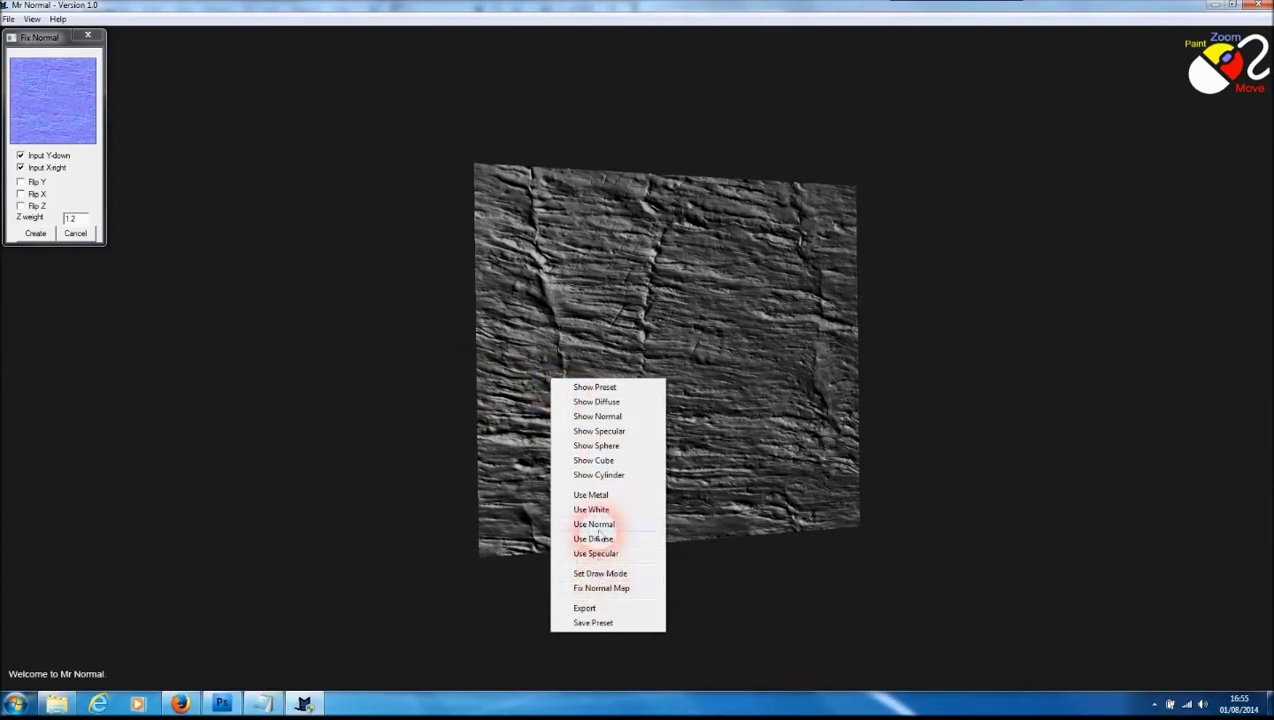
{"action": "left_click", "coordinate": [597, 416]}
{"action": "double_click", "coordinate": [70, 218]}
{"action": "type", "text": "0.5"}
{"action": "left_click", "coordinate": [35, 233]}
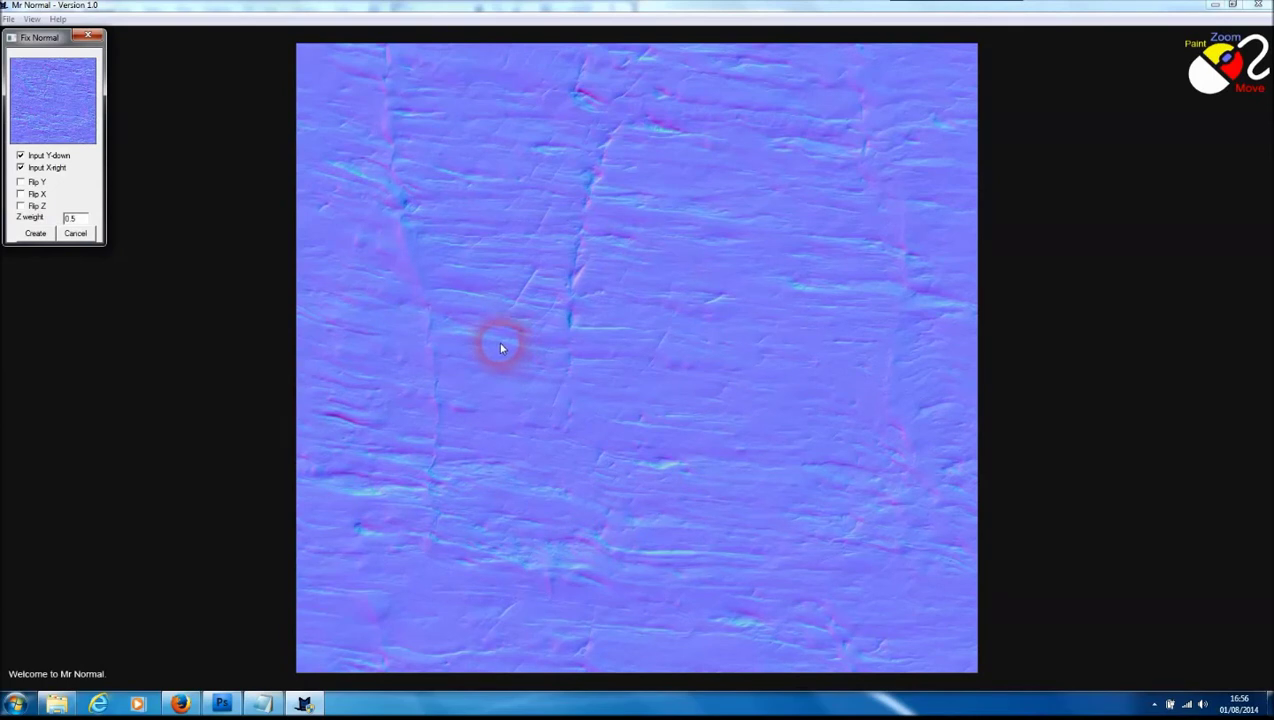
Step: Review the Batch Export dialog under File > Batch and close it
{"action": "left_click", "coordinate": [8, 19]}
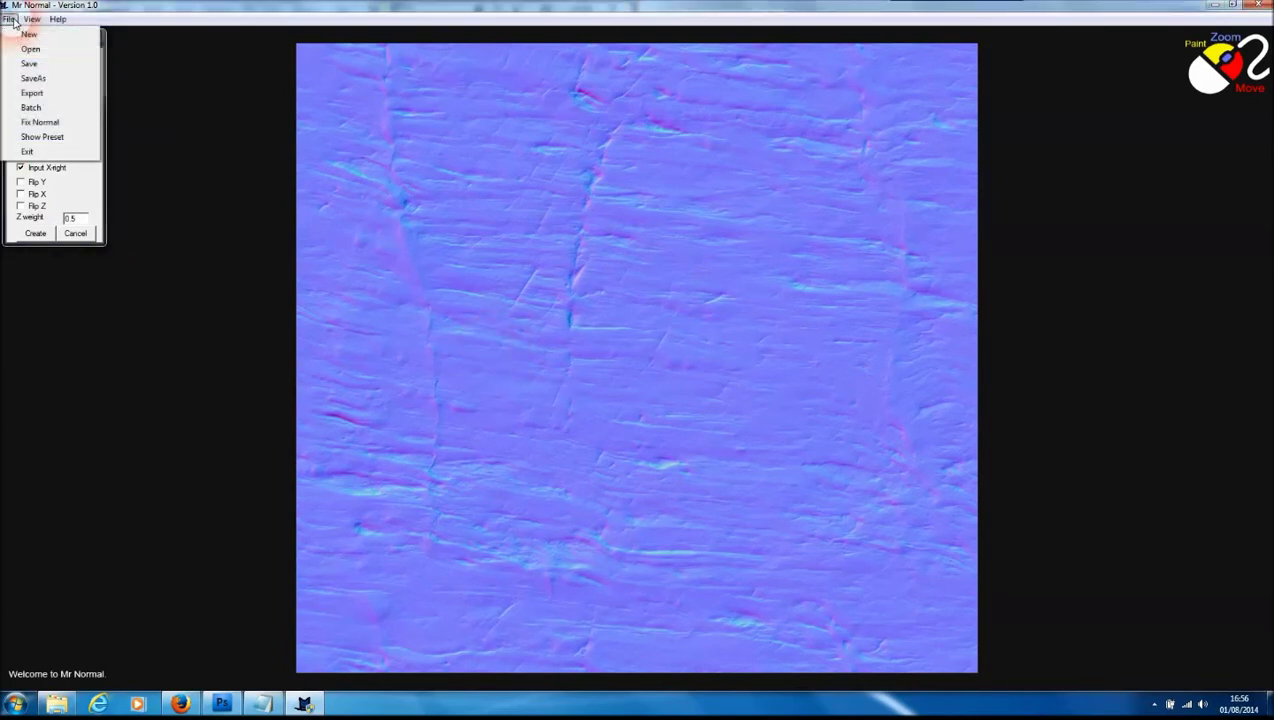
{"action": "left_click", "coordinate": [33, 107]}
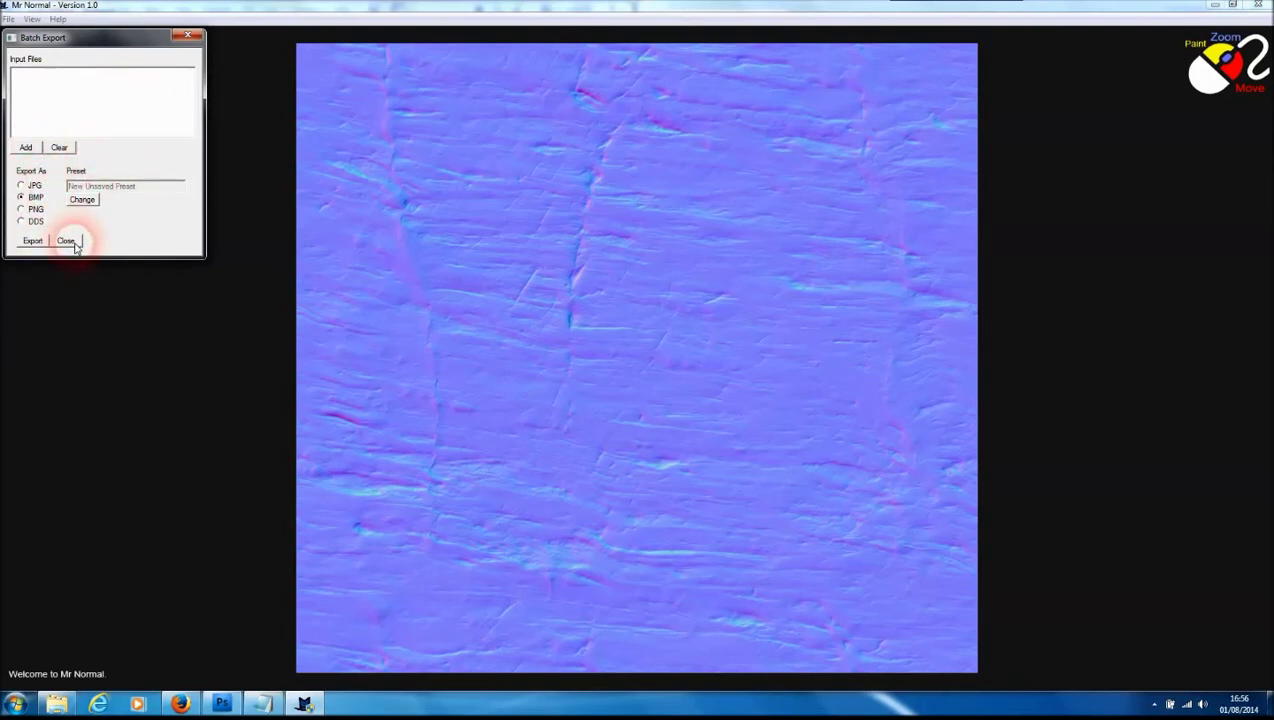
{"action": "left_click", "coordinate": [66, 241]}
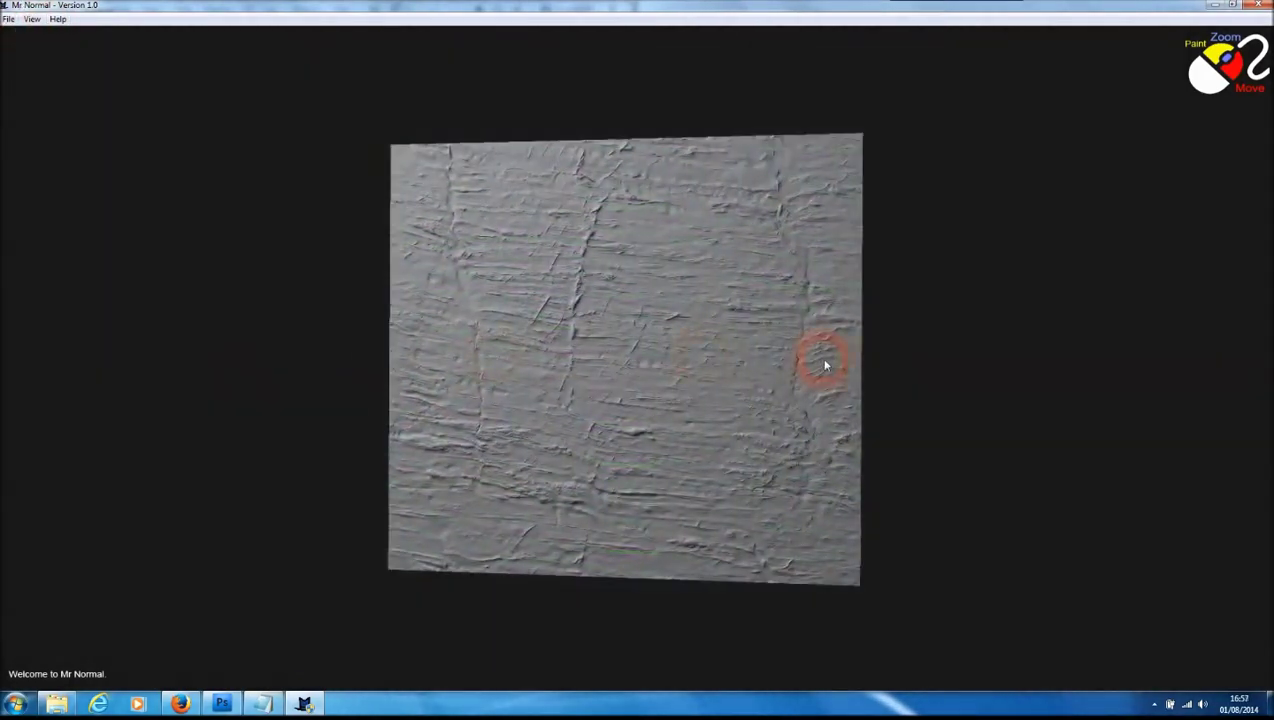
Step: Orbit and zoom the 3D preview to face the cube's lit, textured side
{"action": "mouse_move", "coordinate": [822, 284]}
{"action": "left_mouse_down"}
{"action": "mouse_move", "coordinate": [481, 287]}
{"action": "mouse_move", "coordinate": [594, 391]}
{"action": "left_mouse_up"}
{"action": "mouse_move", "coordinate": [790, 428]}
{"action": "left_mouse_down"}
{"action": "mouse_move", "coordinate": [483, 399]}
{"action": "mouse_move", "coordinate": [332, 406]}
{"action": "left_mouse_up"}
{"action": "mouse_move", "coordinate": [912, 303]}
{"action": "left_mouse_down"}
{"action": "mouse_move", "coordinate": [597, 213]}
{"action": "mouse_move", "coordinate": [375, 313]}
{"action": "left_mouse_up"}
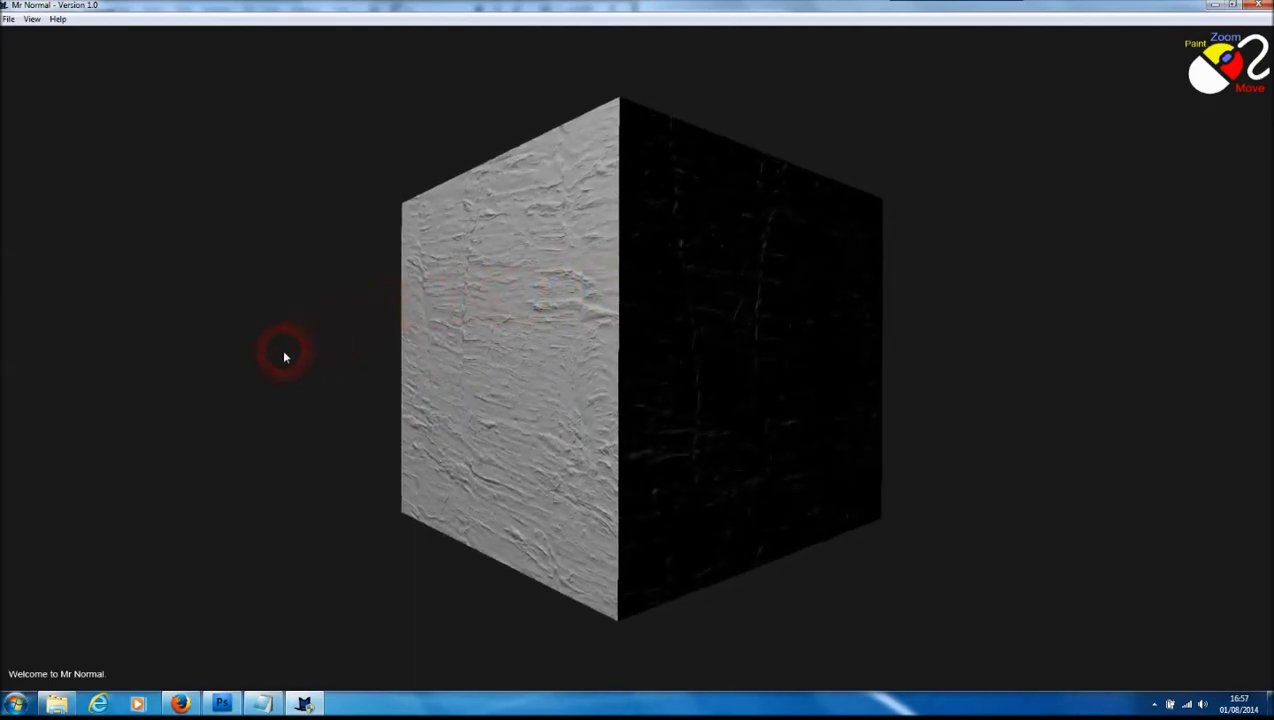
{"action": "left_click_drag", "start_coordinate": [284, 356], "coordinate": [853, 353]}
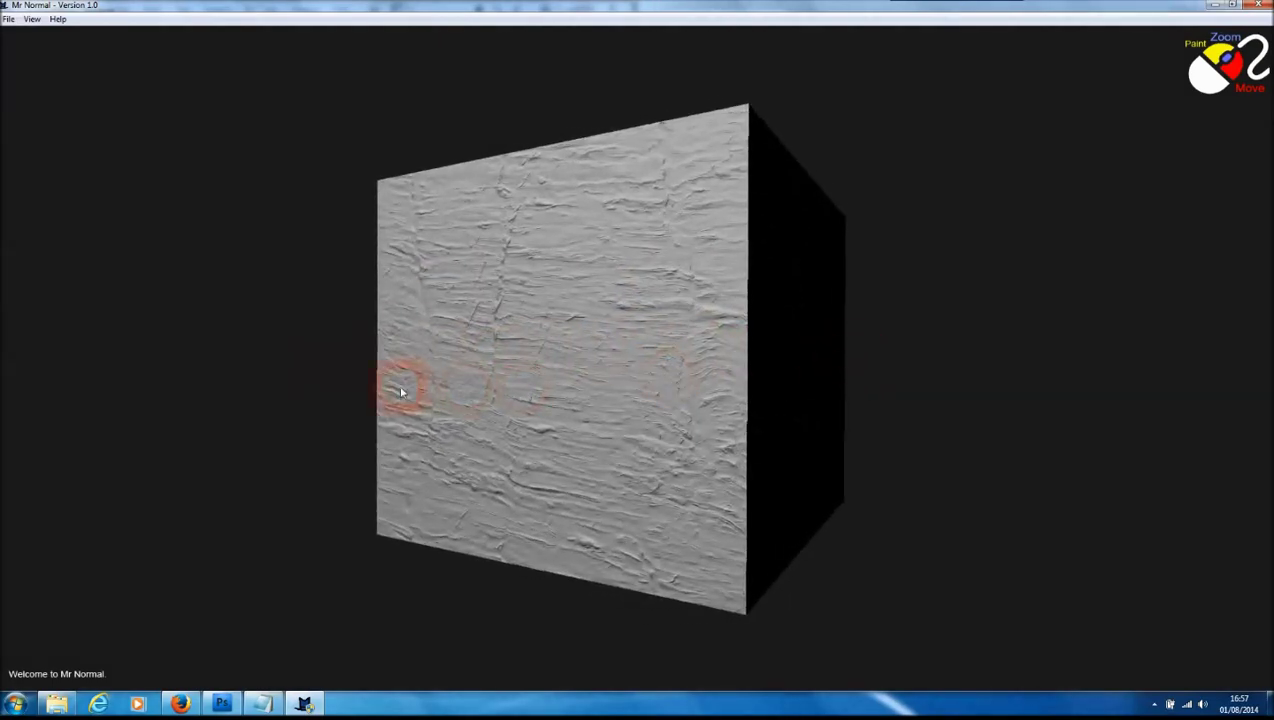
{"action": "left_click_drag", "start_coordinate": [401, 392], "coordinate": [600, 384]}
{"action": "scroll", "coordinate": [631, 392], "scroll_direction": "up", "scroll_amount": 3}
{"action": "scroll", "coordinate": [631, 387], "scroll_direction": "up", "scroll_amount": 2}
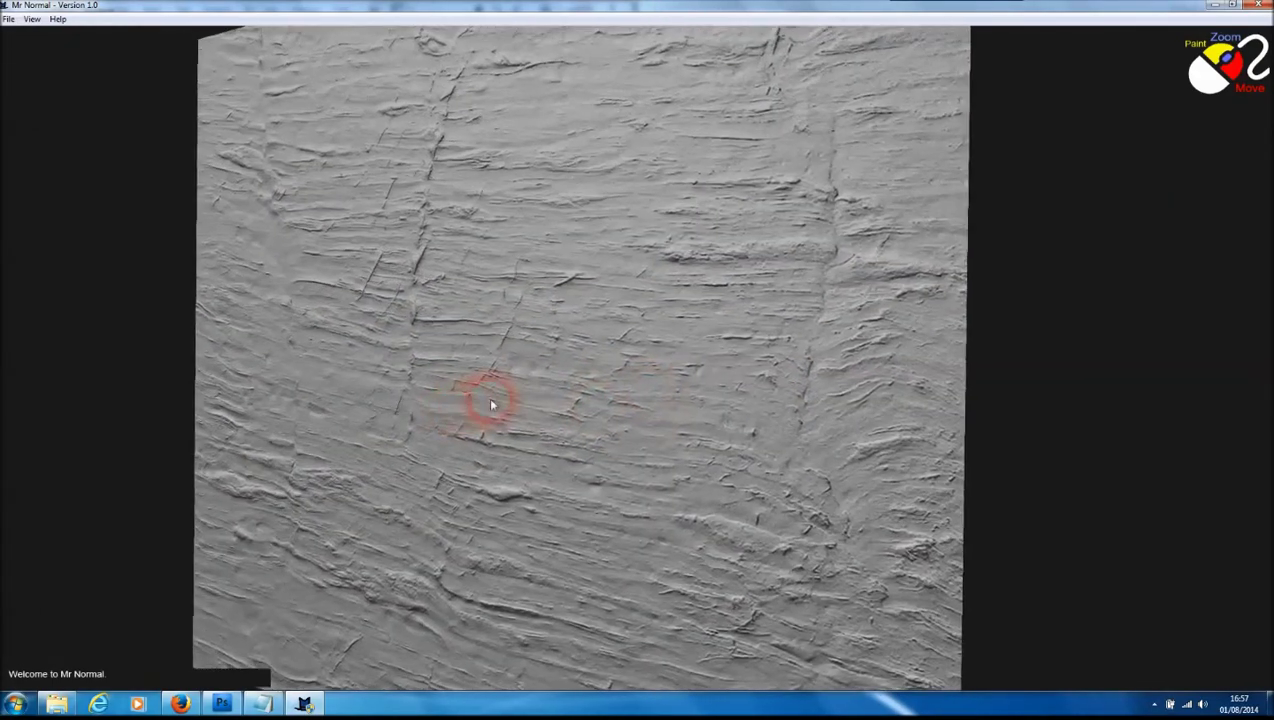
{"action": "mouse_move", "coordinate": [490, 404]}
{"action": "left_mouse_down"}
{"action": "mouse_move", "coordinate": [867, 421]}
{"action": "mouse_move", "coordinate": [955, 447]}
{"action": "left_mouse_up"}
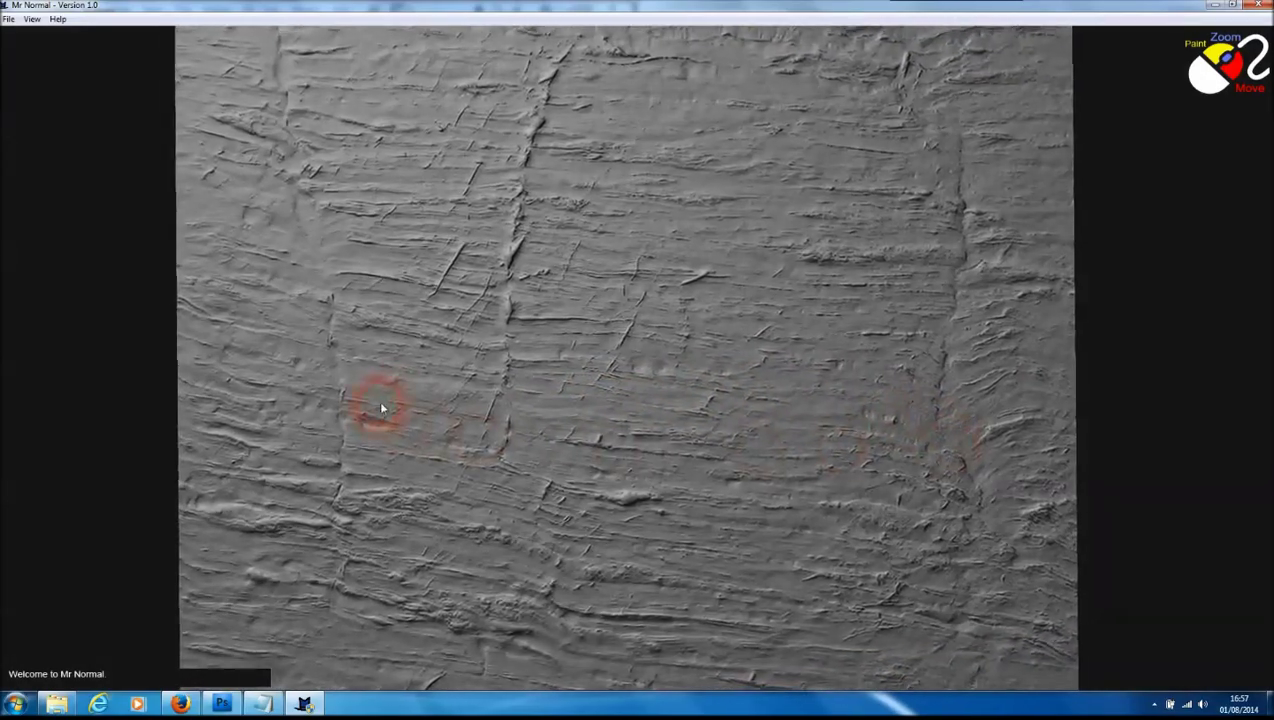